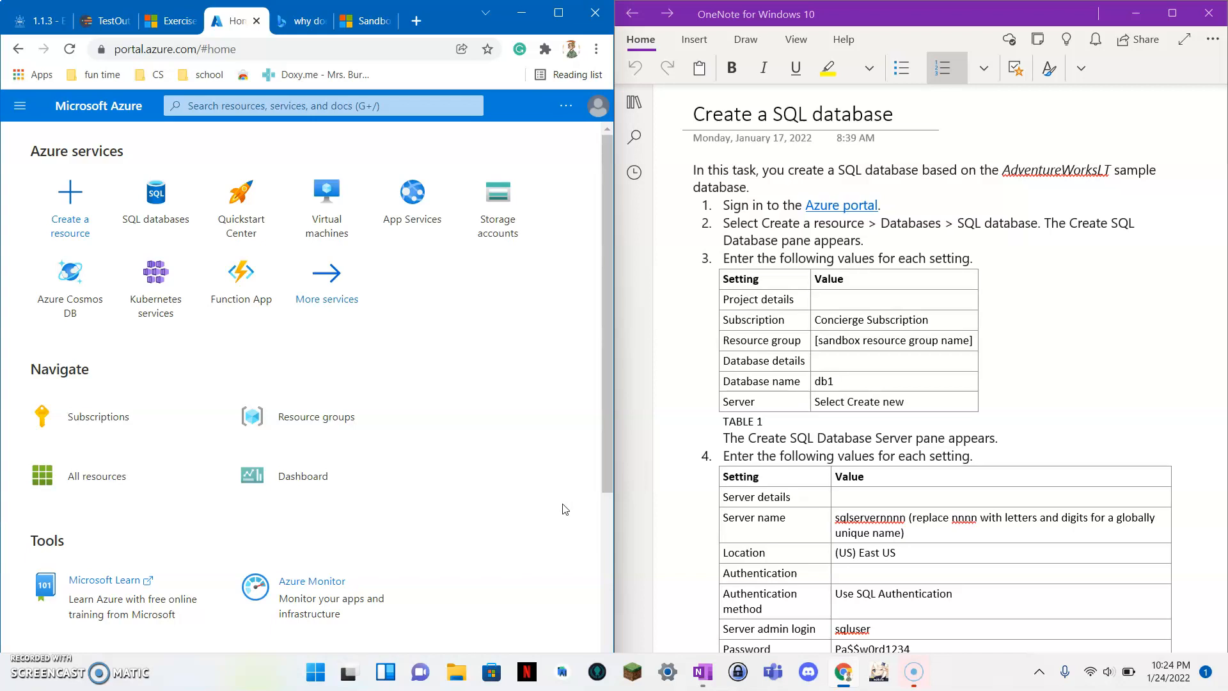
# Read through the exercise instructions in Microsoft Learn, then go back to the Azure portal home page.
pyautogui.click(169, 20)
pyautogui.click(332, 383)
pyautogui.scroll(-3, 334, 382)
pyautogui.scroll(3, 334, 383)
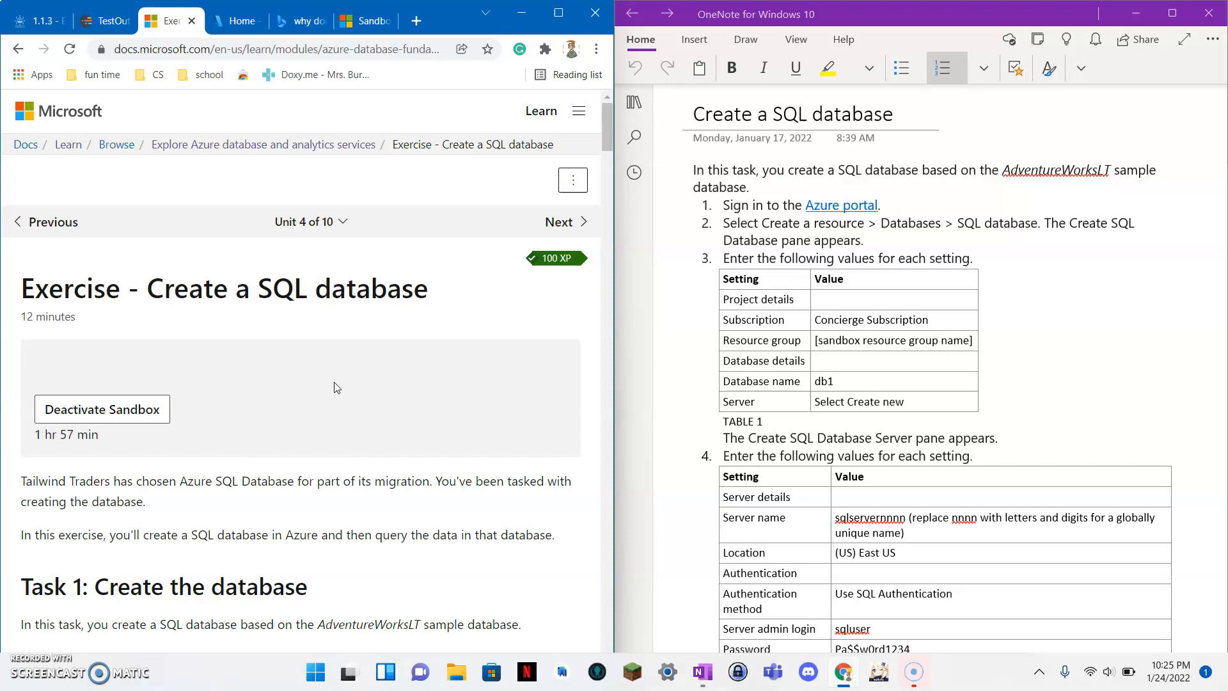
pyautogui.scroll(-8, 334, 382)
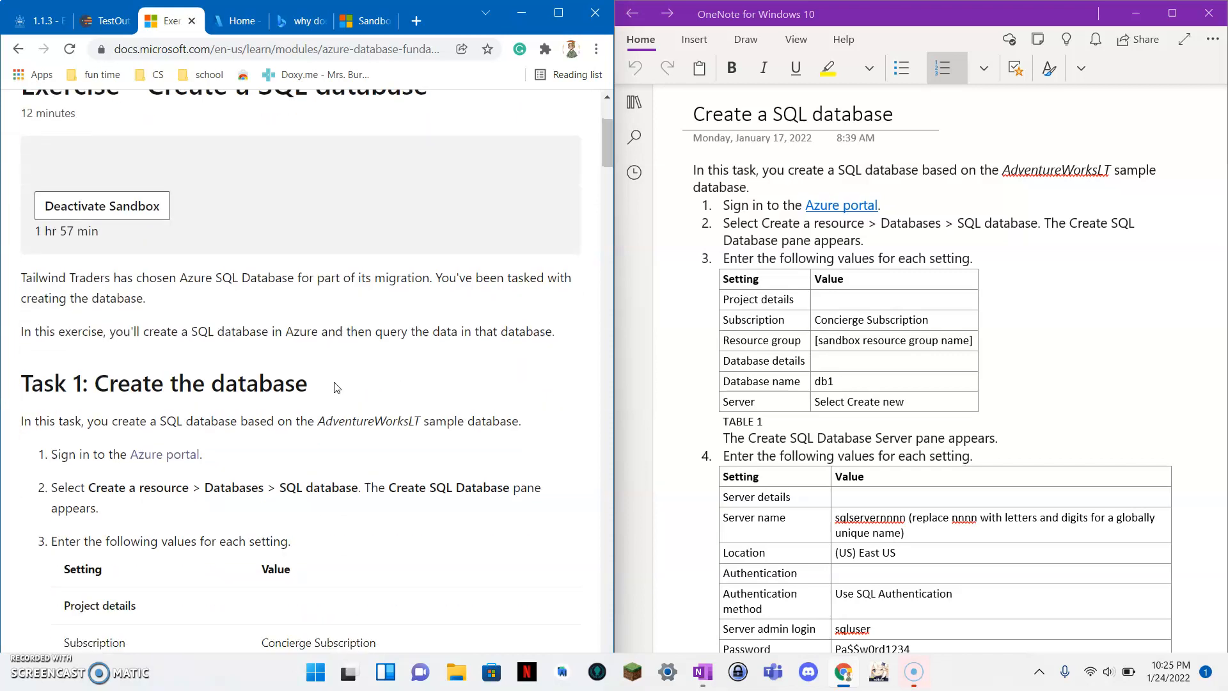
pyautogui.scroll(-7, 334, 384)
pyautogui.scroll(15, 334, 384)
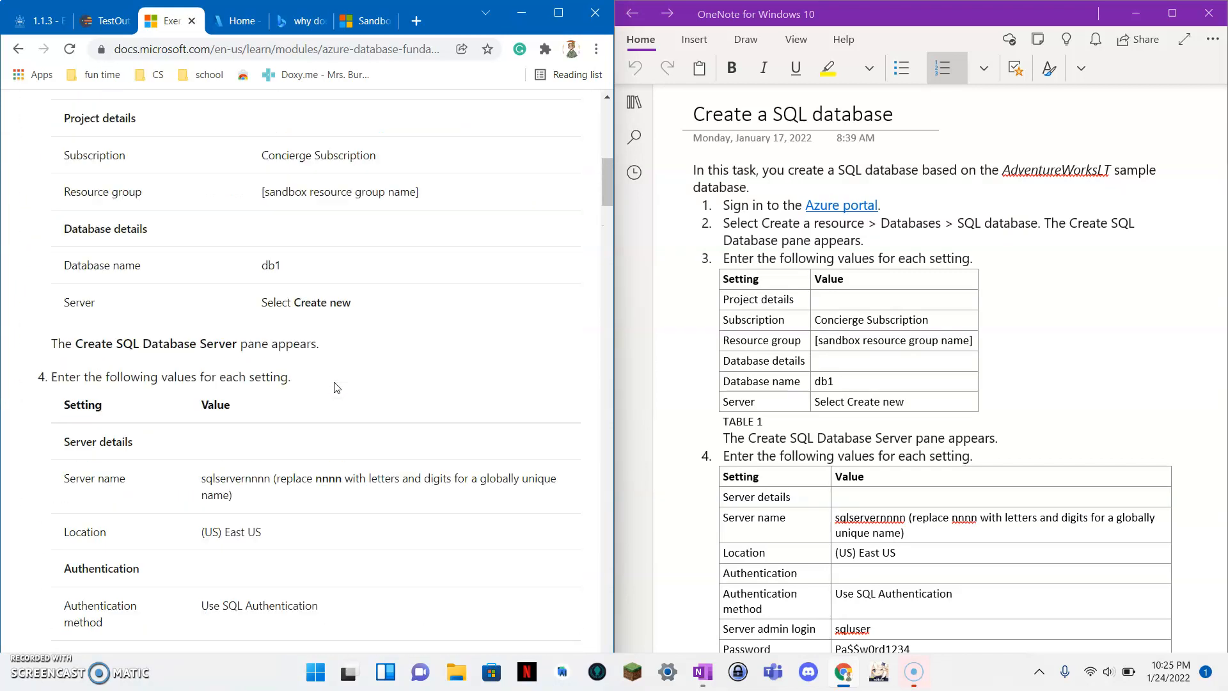
pyautogui.click(243, 21)
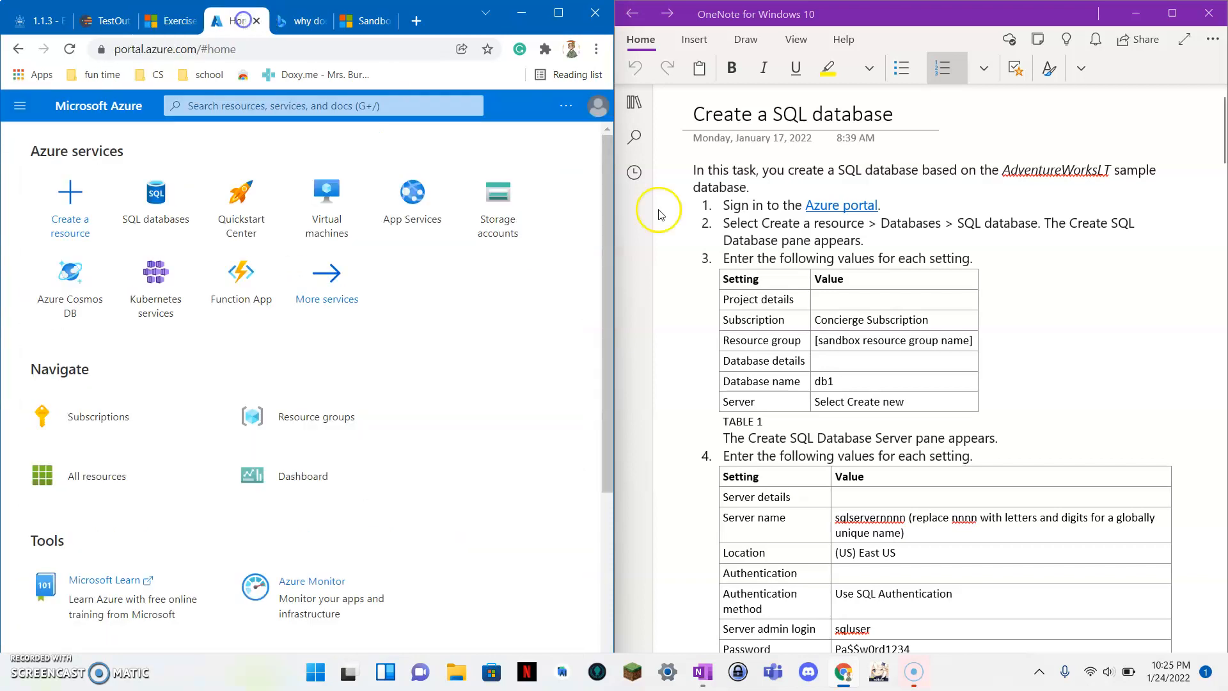
pyautogui.scroll(-2, 961, 166)
pyautogui.scroll(2, 961, 166)
# Reopen the Azure Cloud Computing notebook to view its Chapter 2 pages, then hide the navigation pane.
pyautogui.click(643, 101)
pyautogui.click(722, 104)
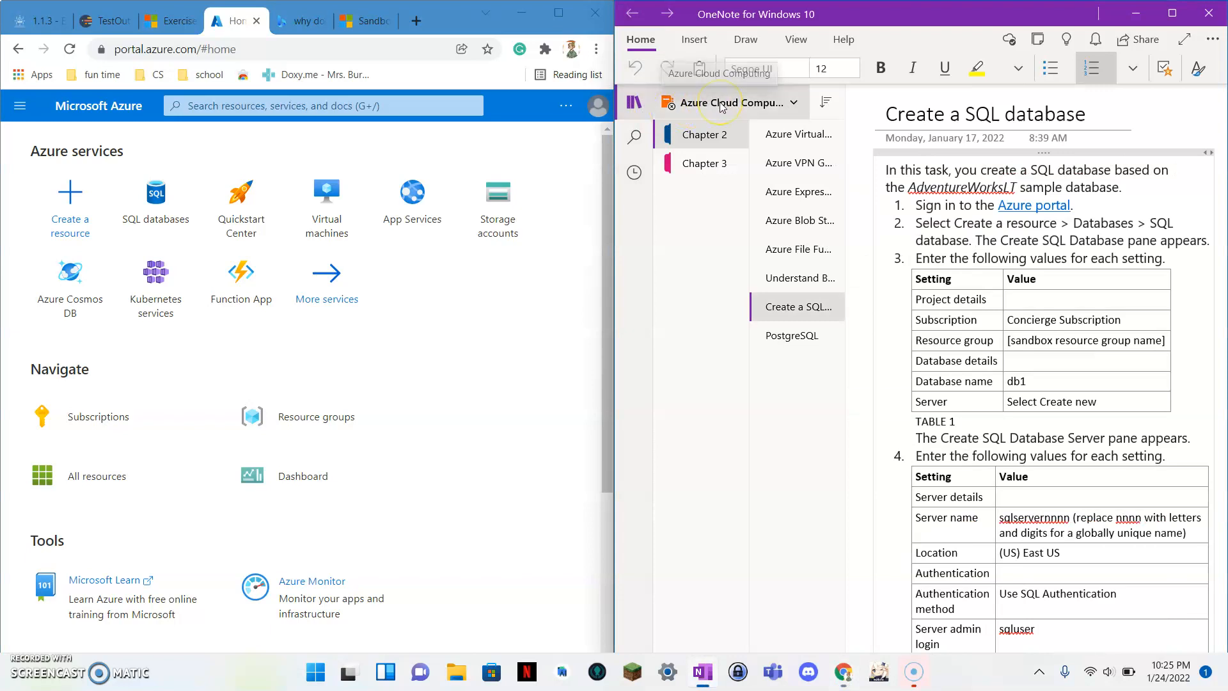
pyautogui.click(722, 104)
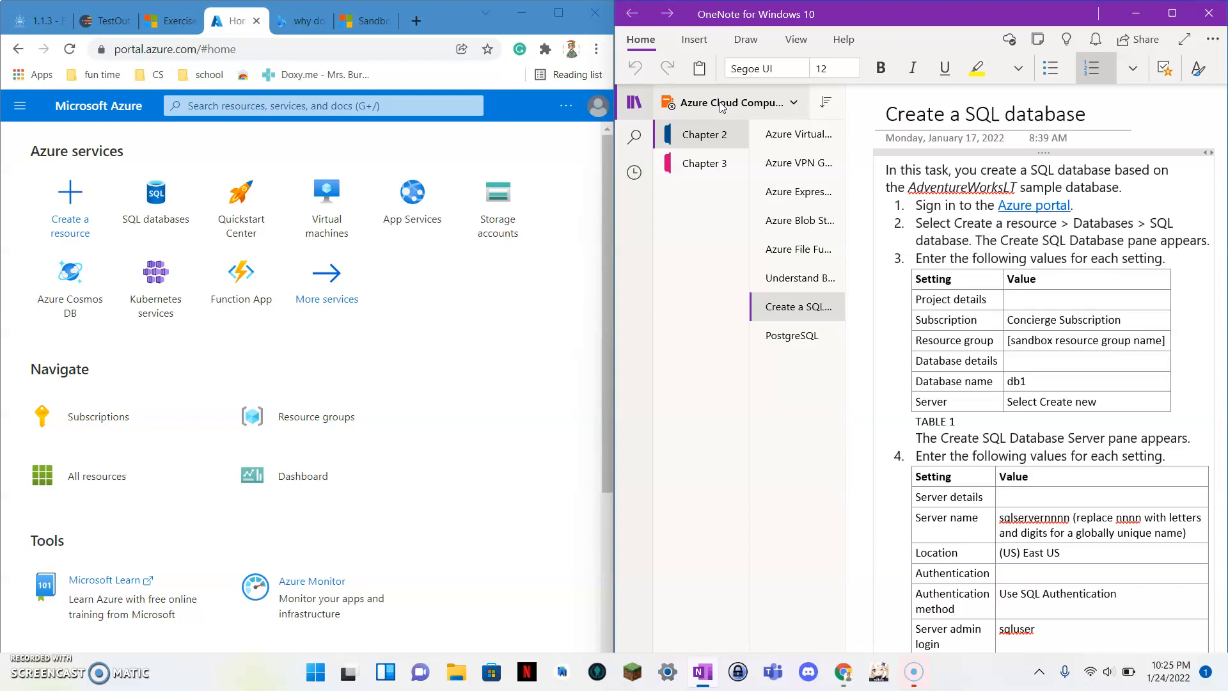
pyautogui.click(722, 106)
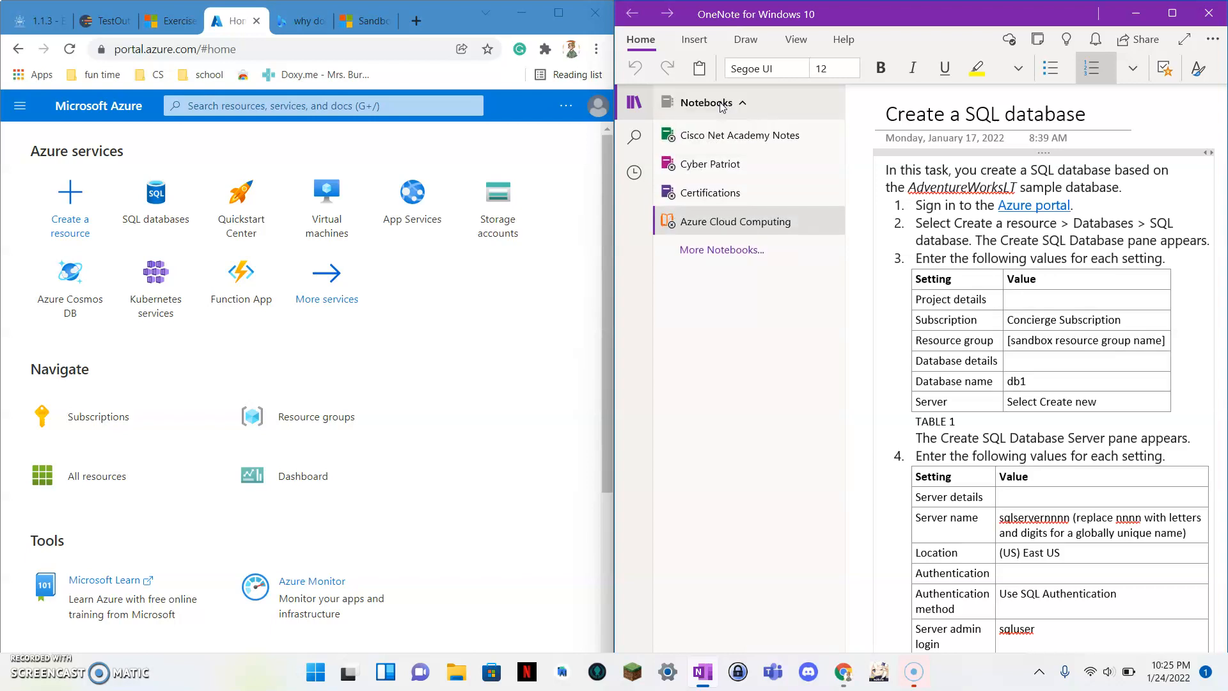
pyautogui.click(762, 224)
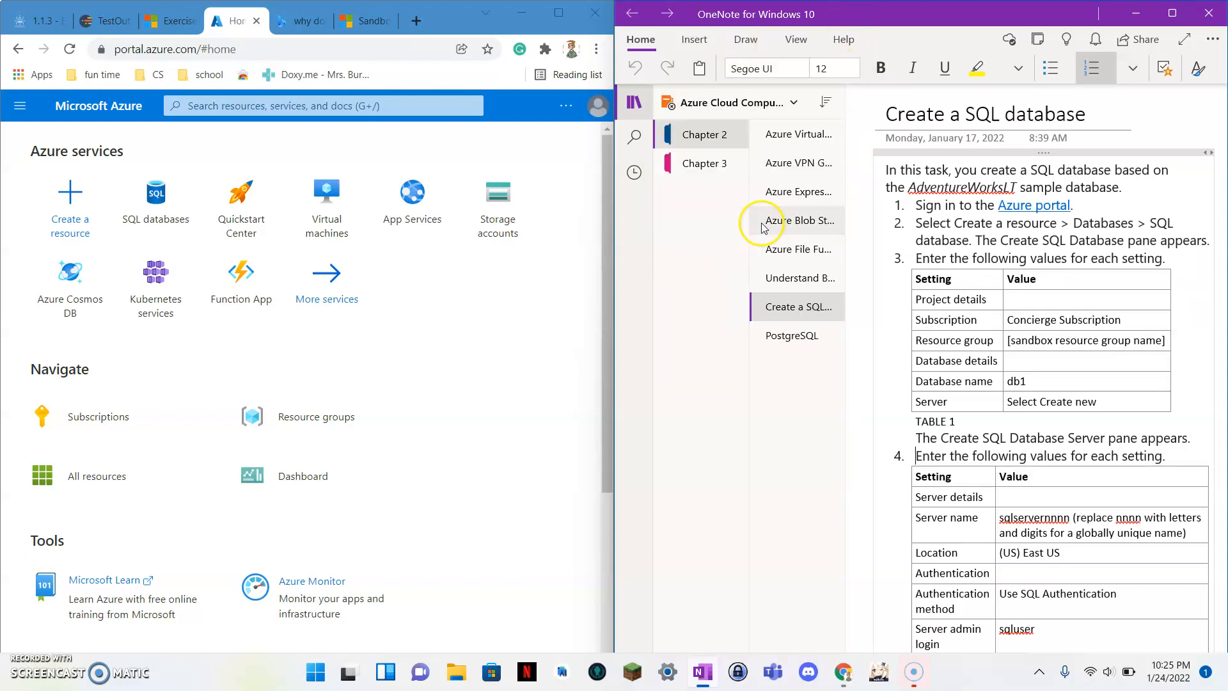
pyautogui.click(706, 139)
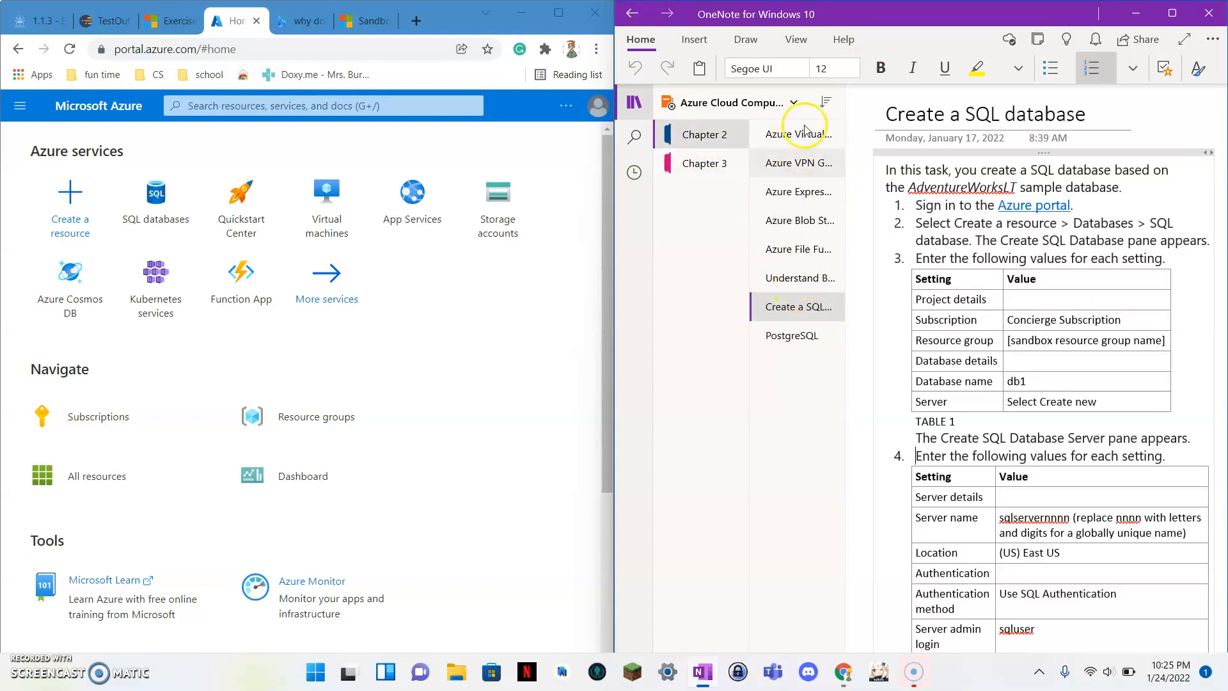
pyautogui.click(635, 102)
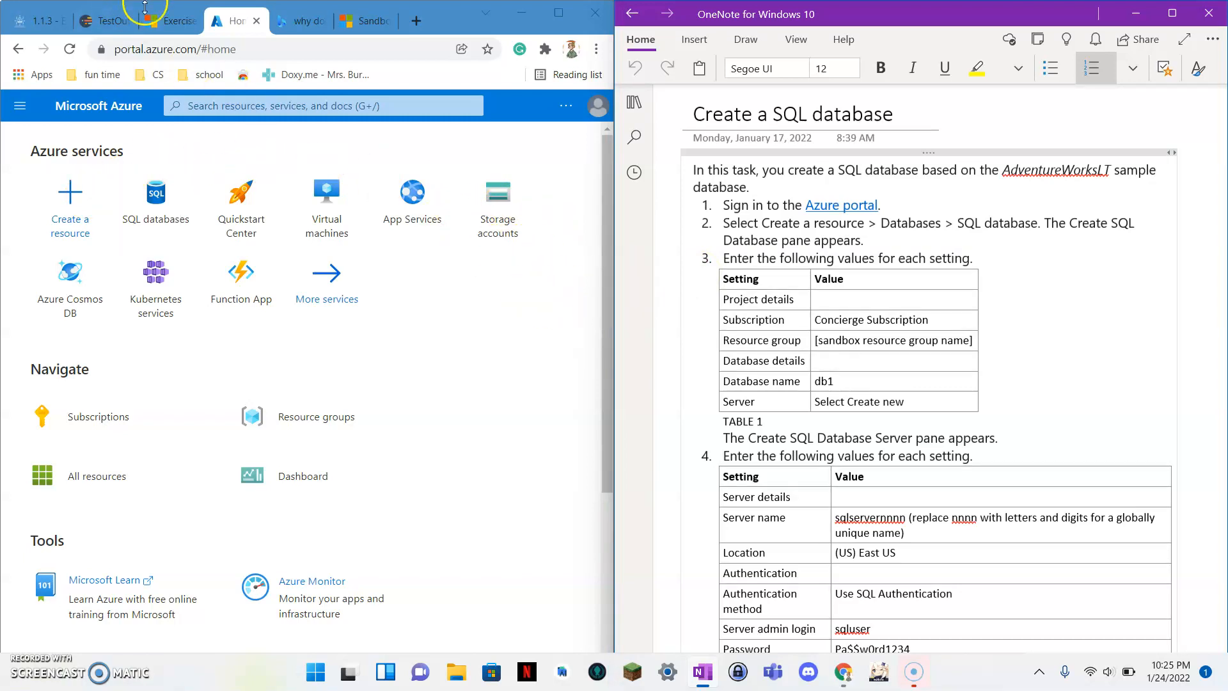
# Recheck the instructions, then start a SQL Database from Create a resource under Databases.
pyautogui.click(168, 20)
pyautogui.click(251, 386)
pyautogui.scroll(-3, 250, 386)
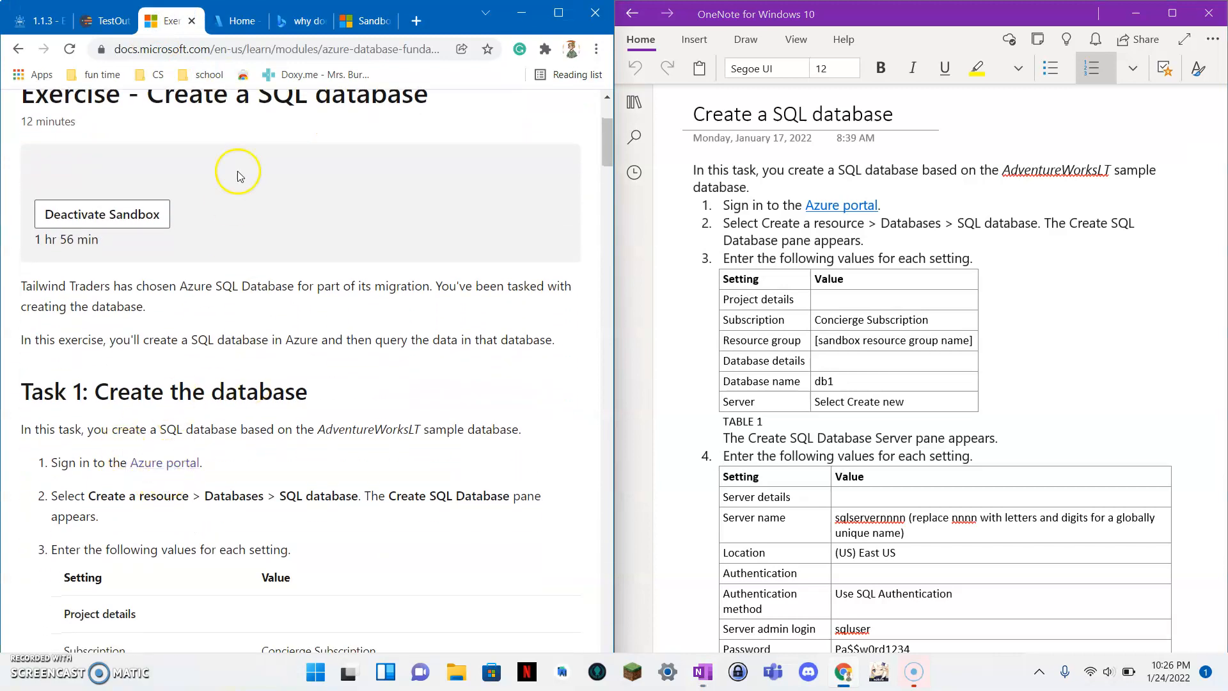
pyautogui.click(242, 20)
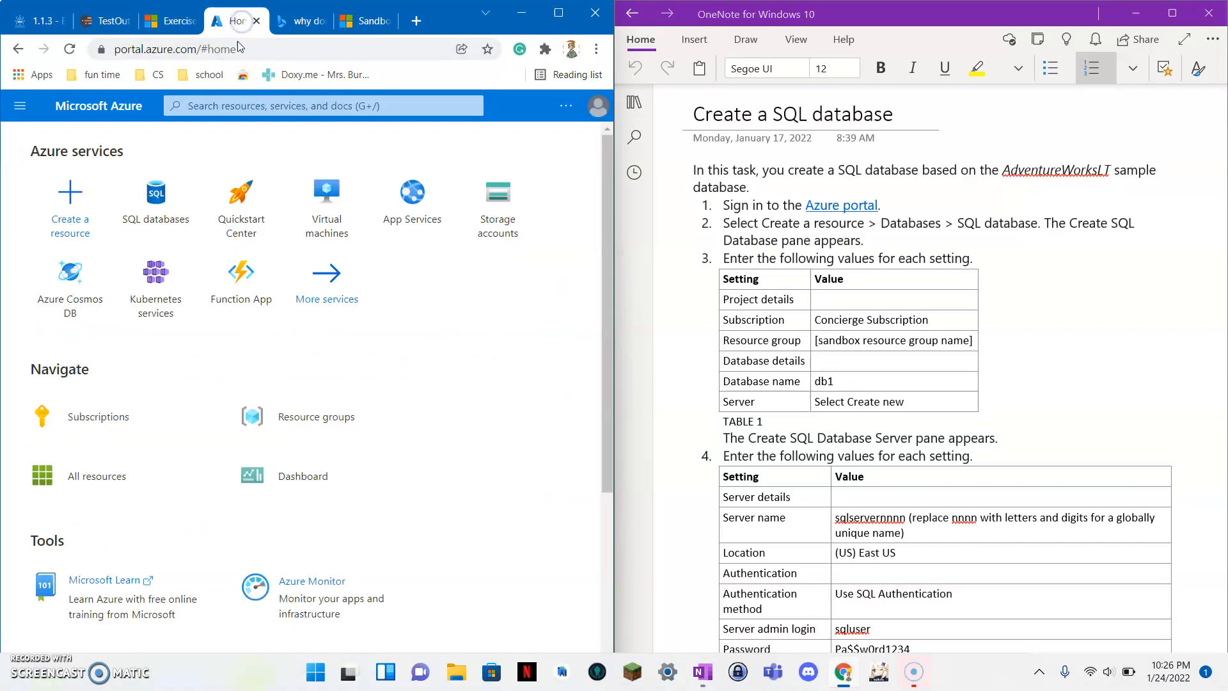
pyautogui.click(69, 226)
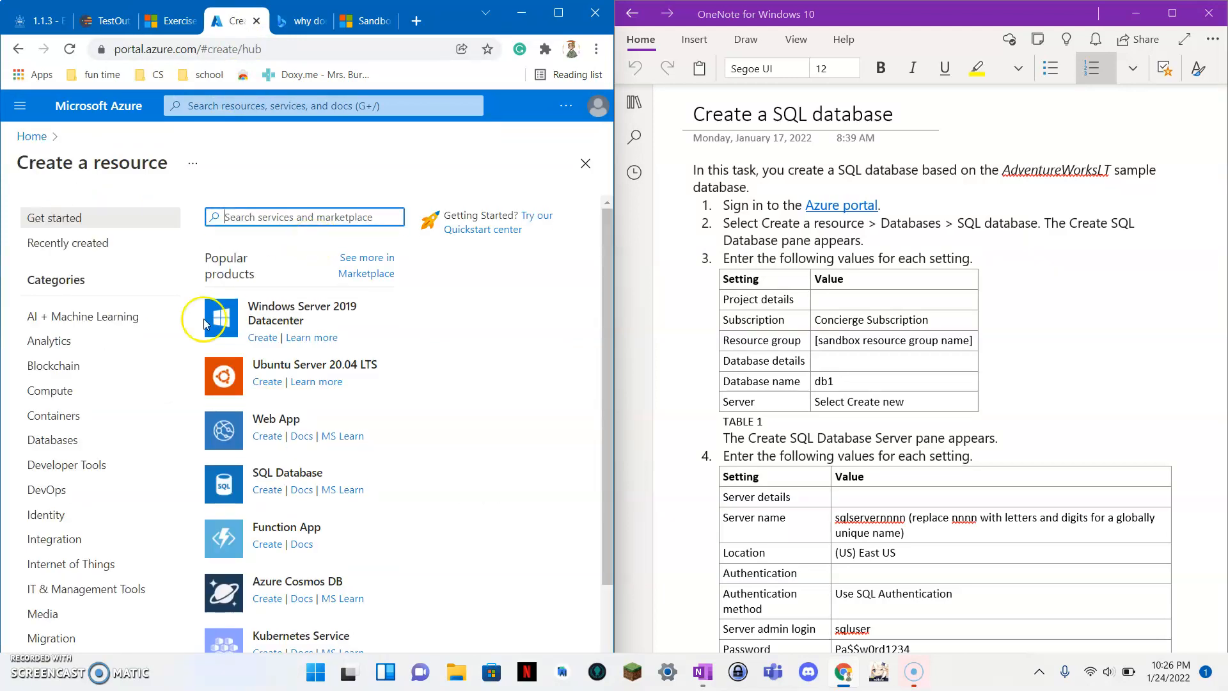
pyautogui.click(91, 444)
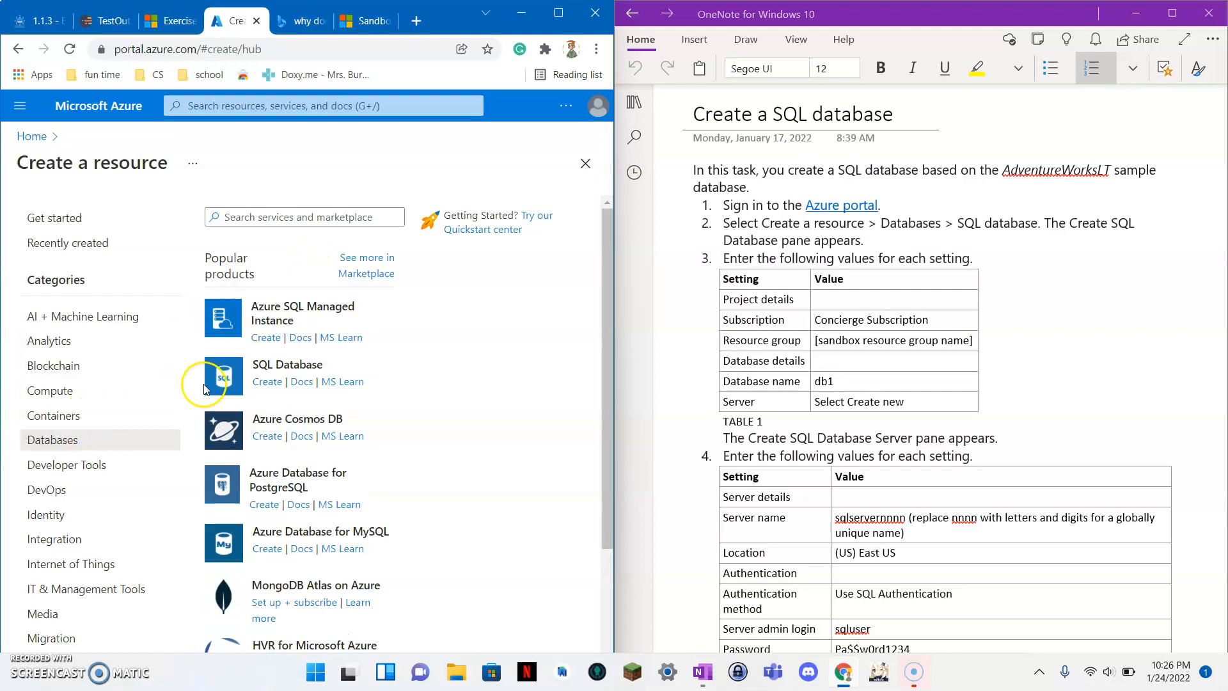
pyautogui.click(269, 387)
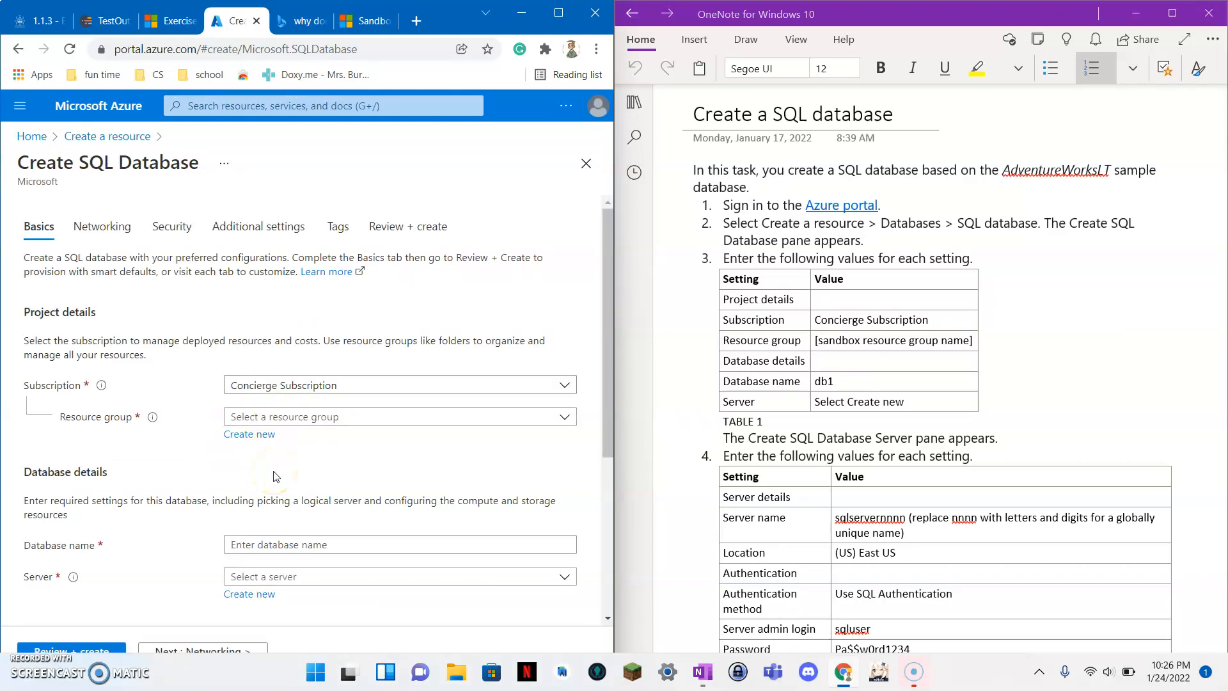
# Assign the sandbox's learn resource group to the new database.
pyautogui.scroll(-2, 274, 473)
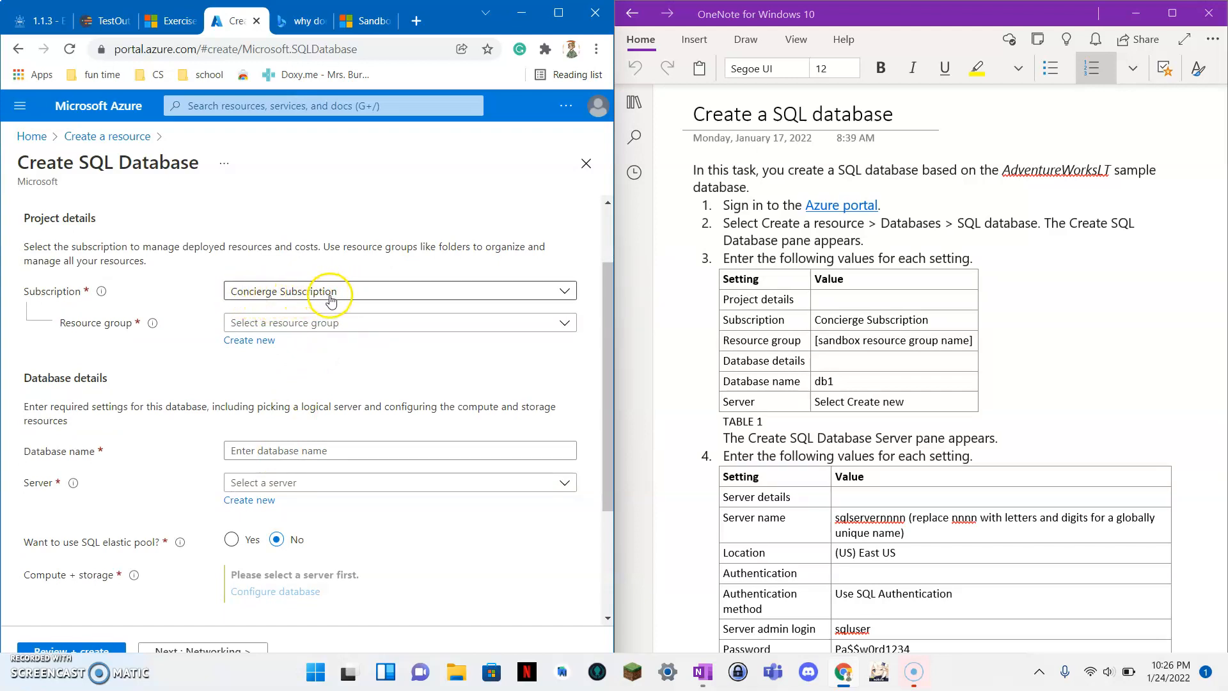
pyautogui.click(295, 323)
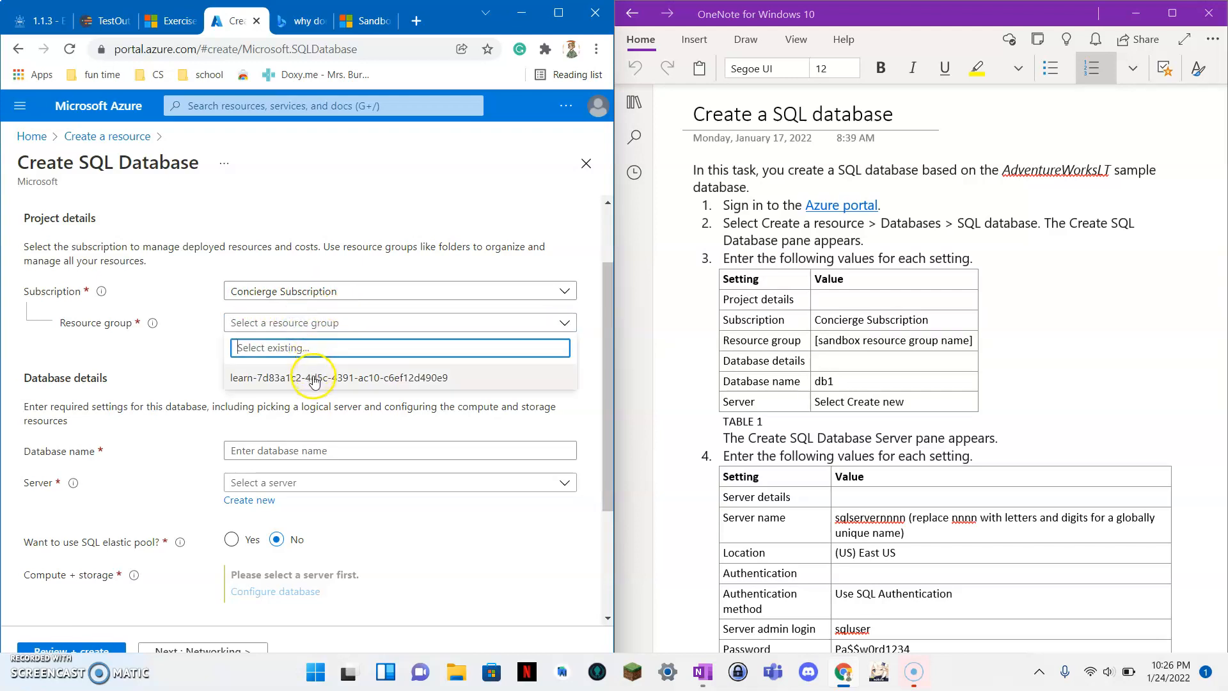
pyautogui.click(438, 376)
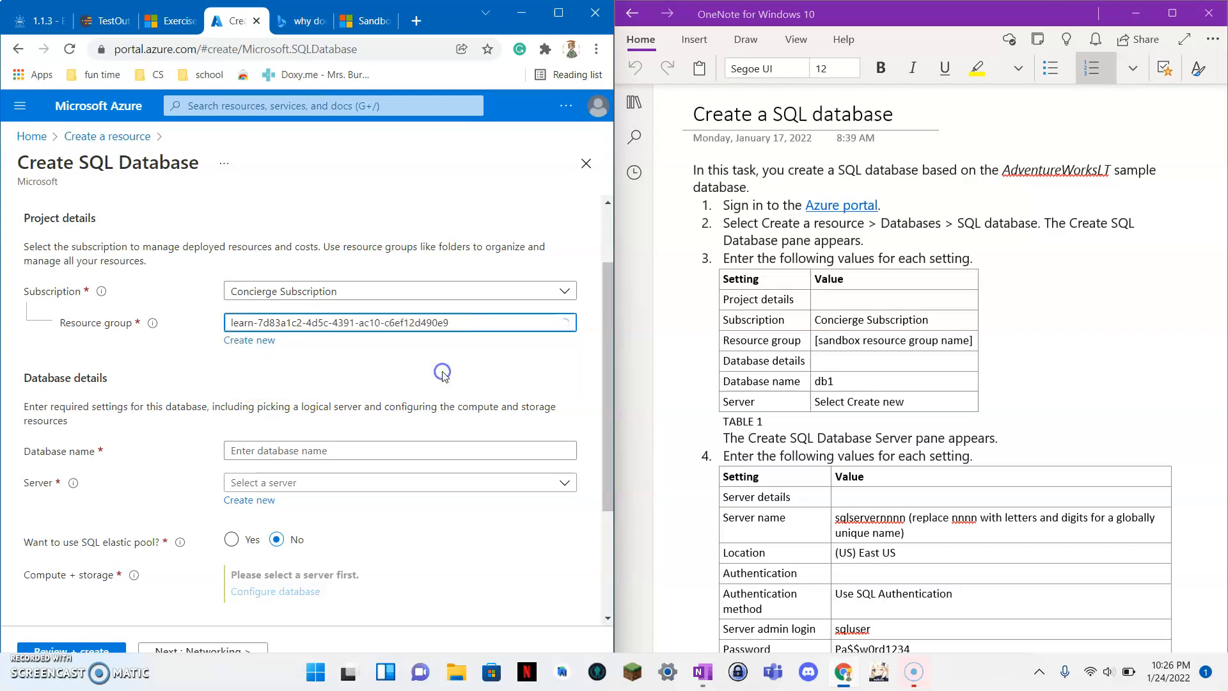
pyautogui.scroll(-3, 337, 373)
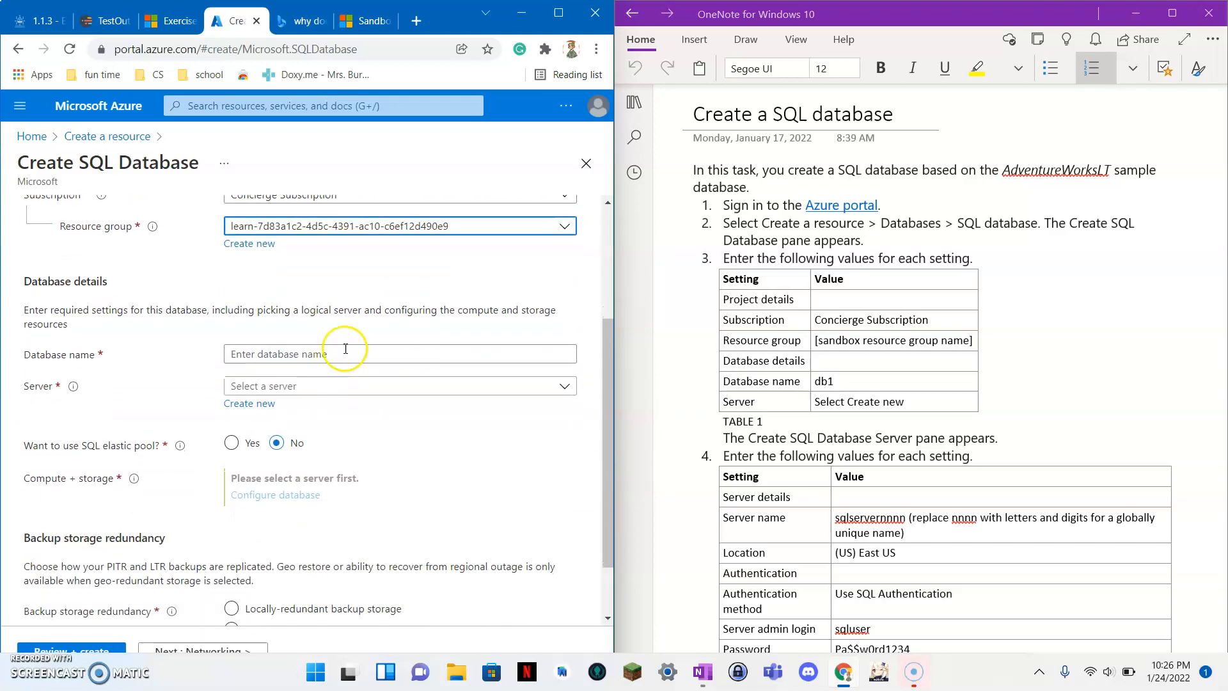
pyautogui.scroll(-1, 345, 361)
# Name the database db1 and begin creating a new server for it.
pyautogui.click(342, 309)
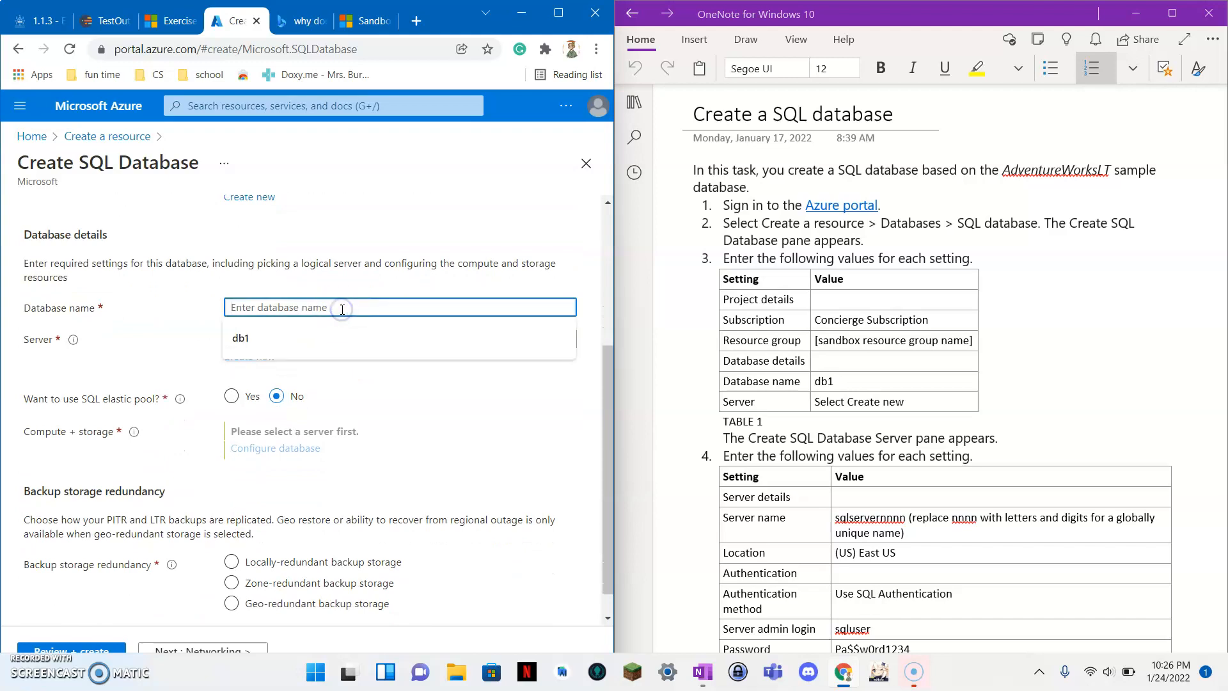
pyautogui.click(326, 338)
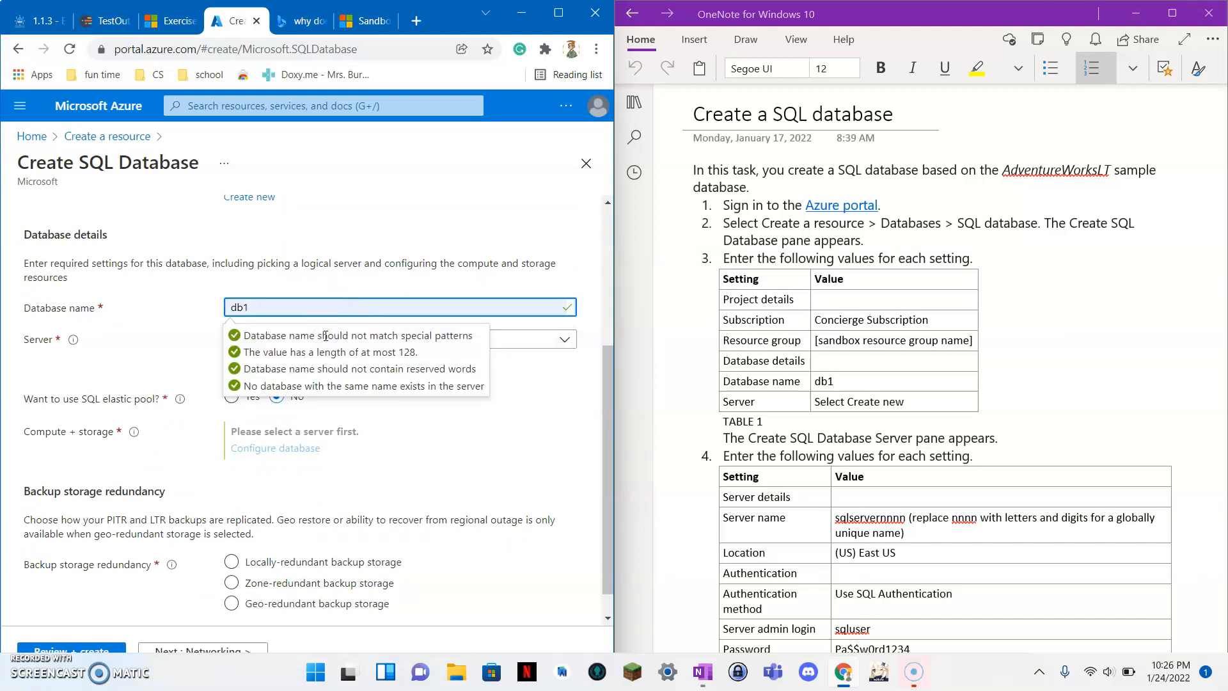
pyautogui.click(535, 342)
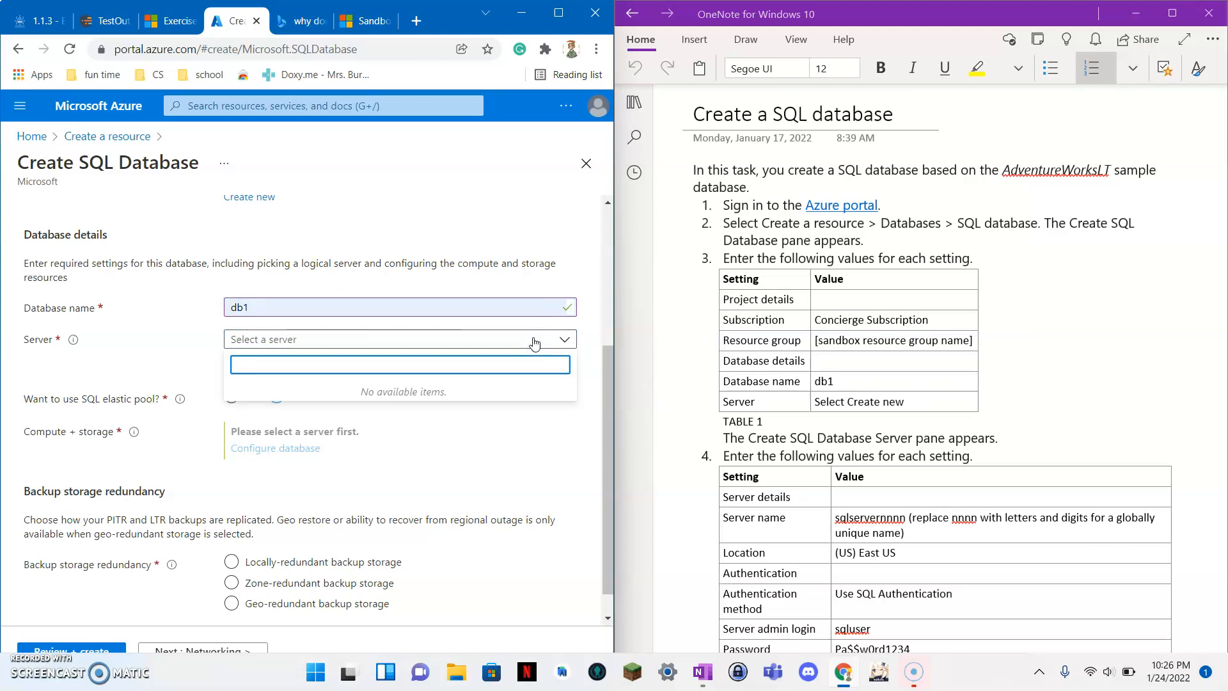
pyautogui.click(505, 443)
pyautogui.click(268, 359)
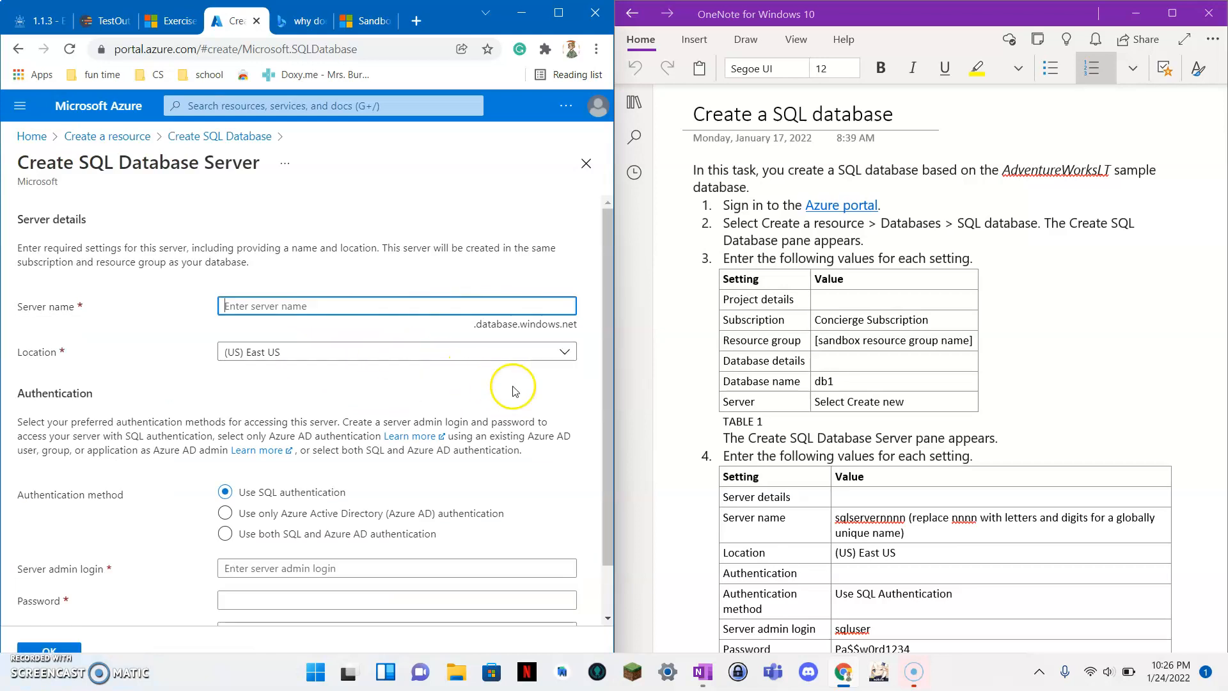
# Copy the sqlservernnnn template from the notes and begin entering the server name sqlserver1048.
pyautogui.scroll(-5, 688, 401)
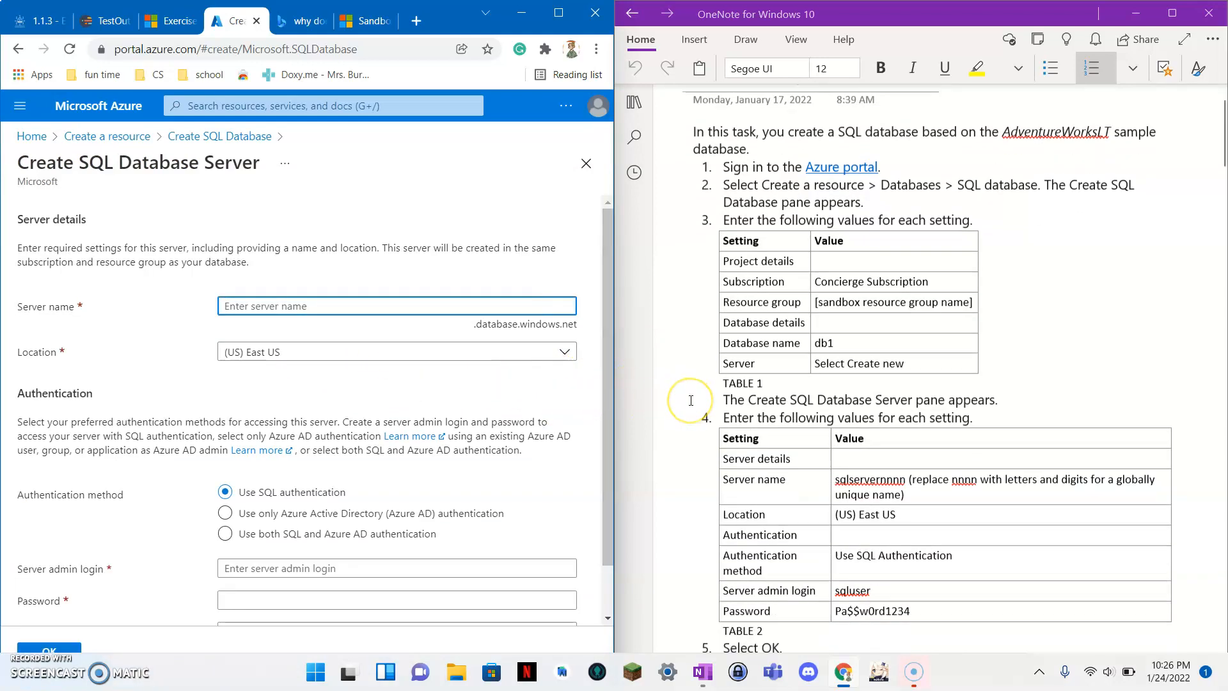
pyautogui.scroll(-5, 691, 400)
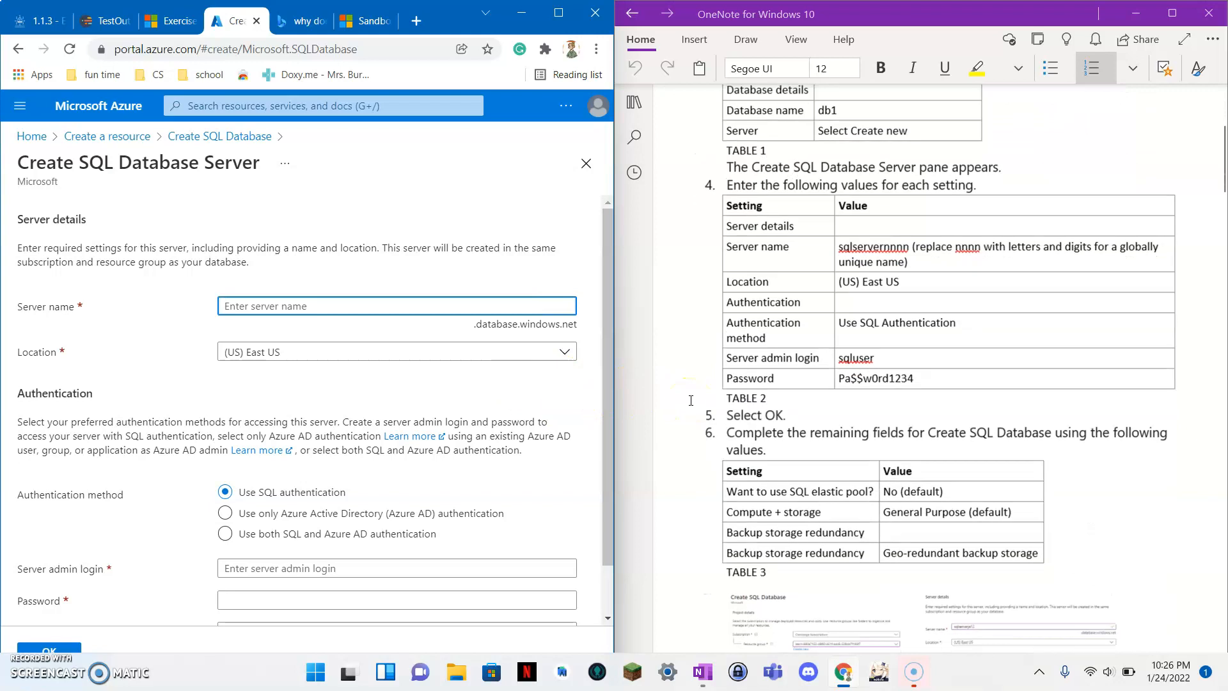
pyautogui.click(897, 217)
pyautogui.doubleClick(865, 201)
pyautogui.click(427, 306)
pyautogui.write('sq')
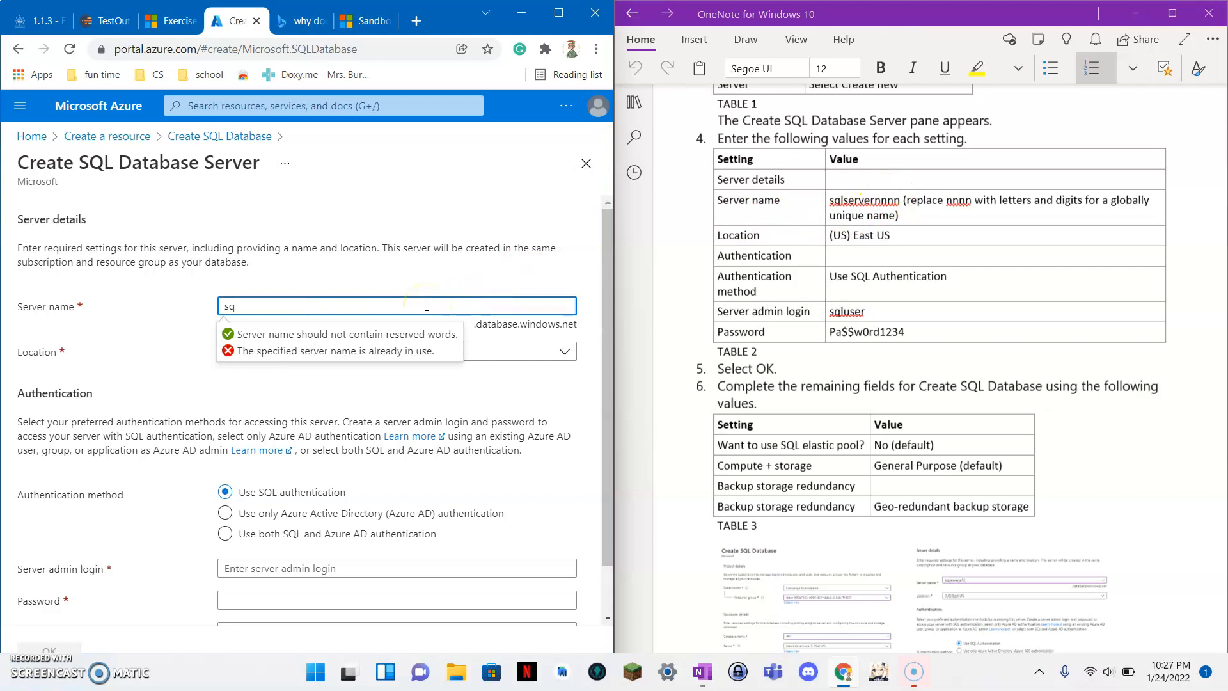
pyautogui.write('le')
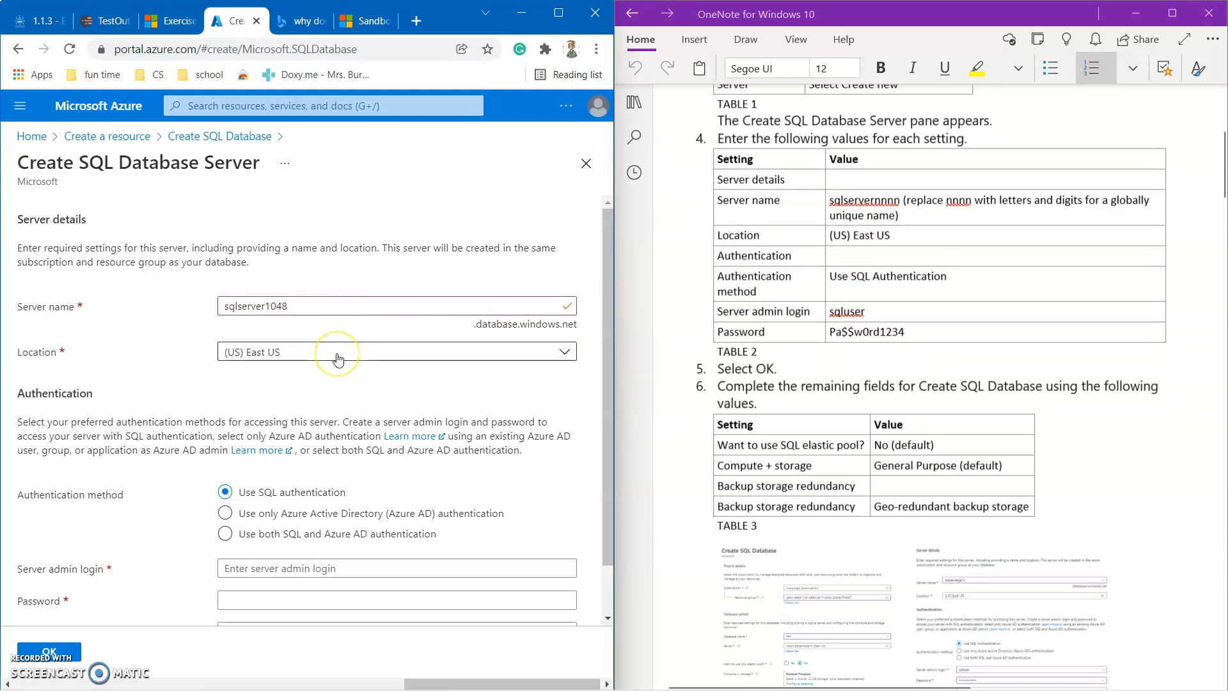
# Set SQL authentication with admin login sqluser and a confirmed password, then accept the server.
pyautogui.scroll(-1, 338, 359)
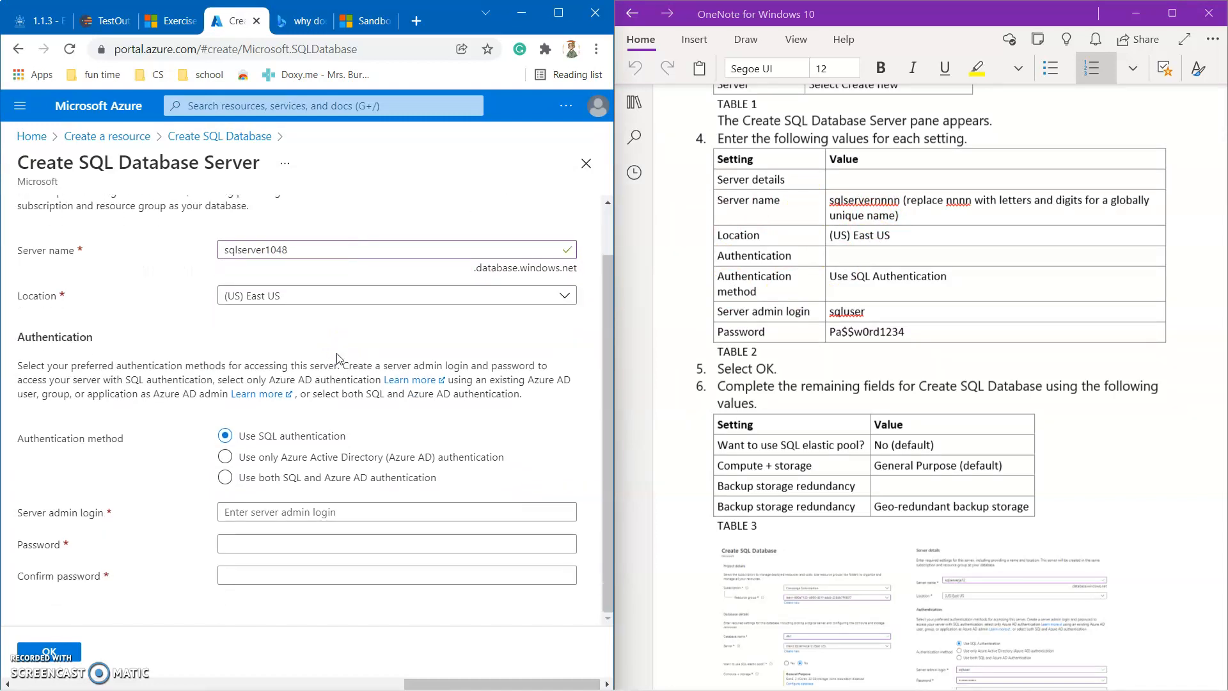
pyautogui.click(255, 440)
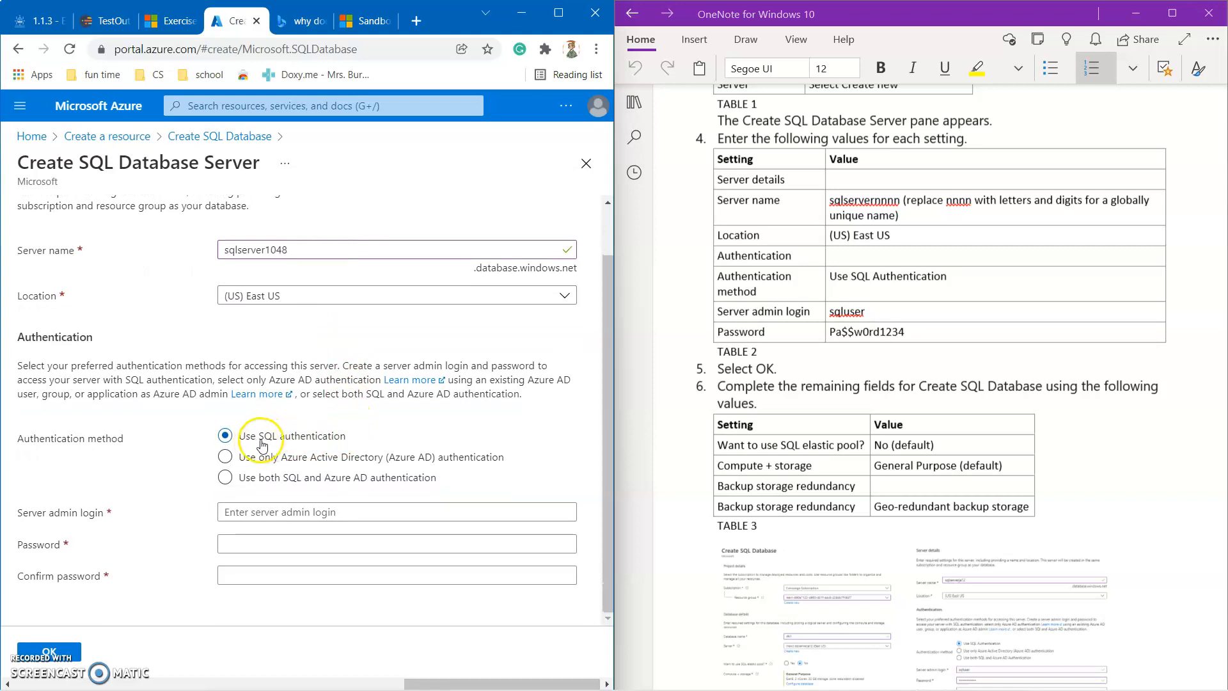
pyautogui.click(270, 517)
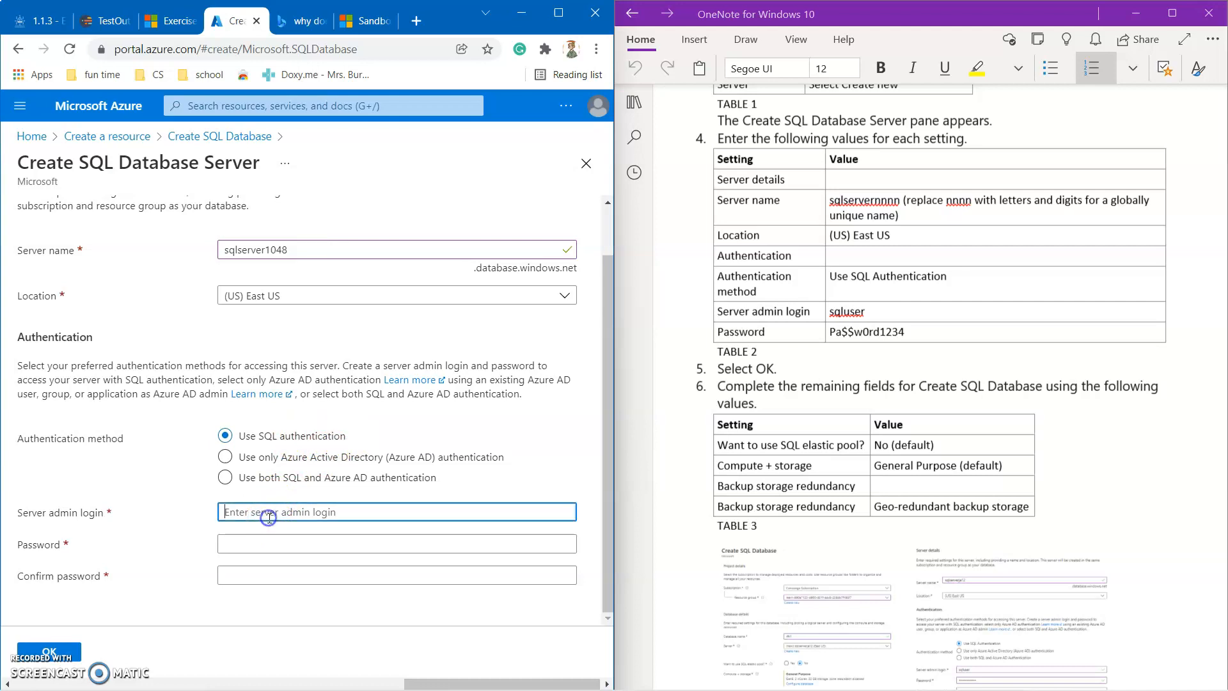
pyautogui.write('sqluser')
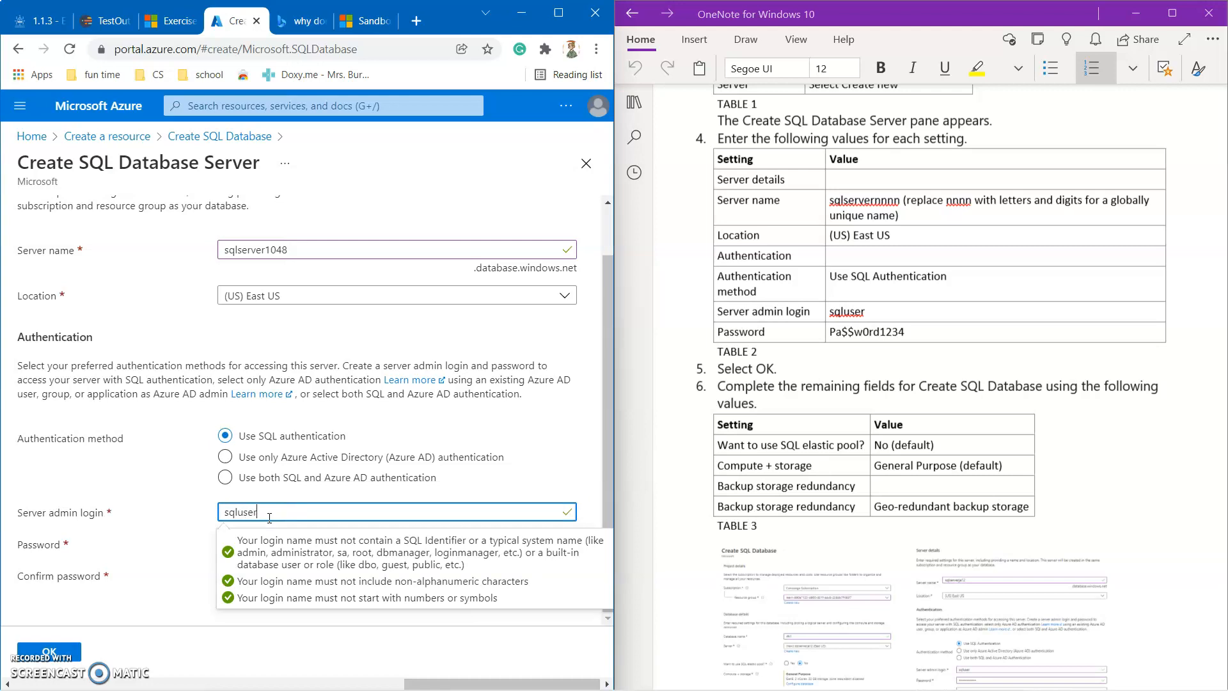
pyautogui.click(215, 521)
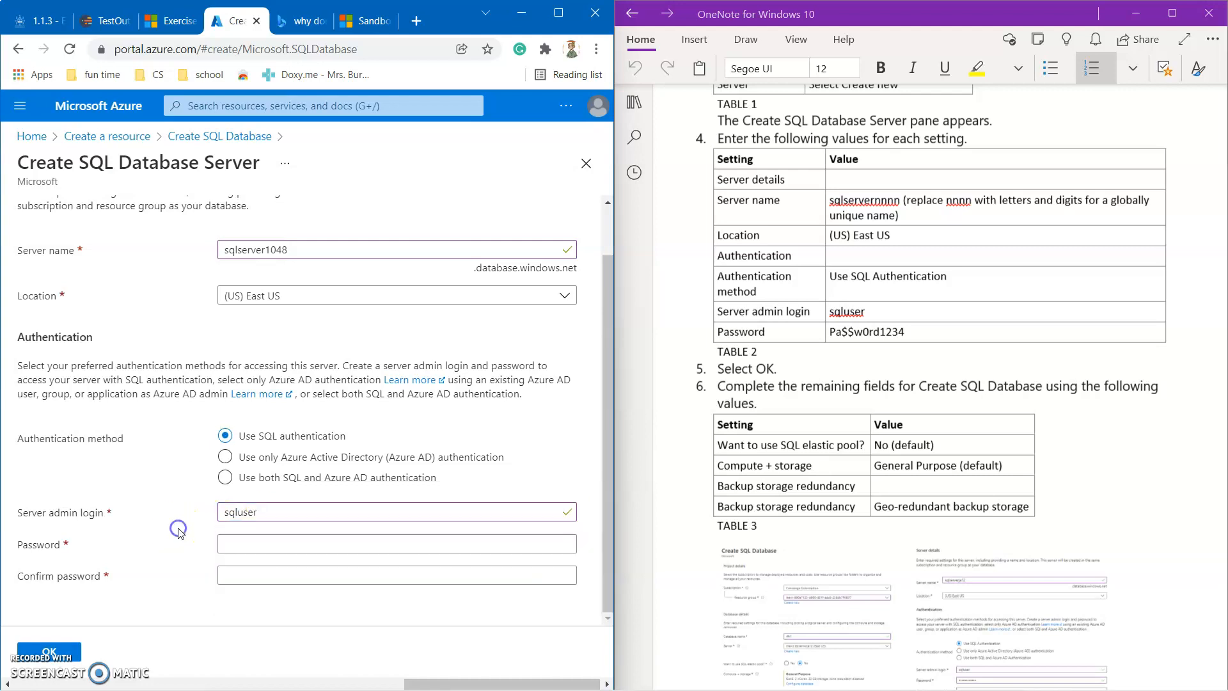
pyautogui.click(240, 544)
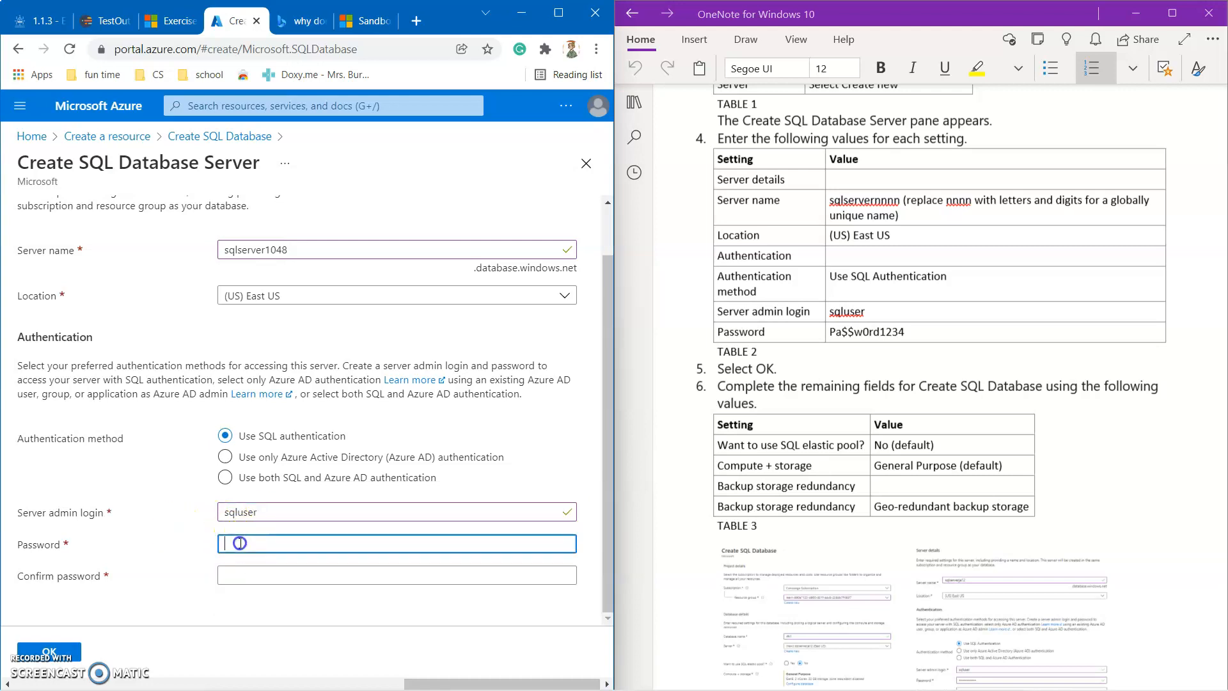
pyautogui.write('P')
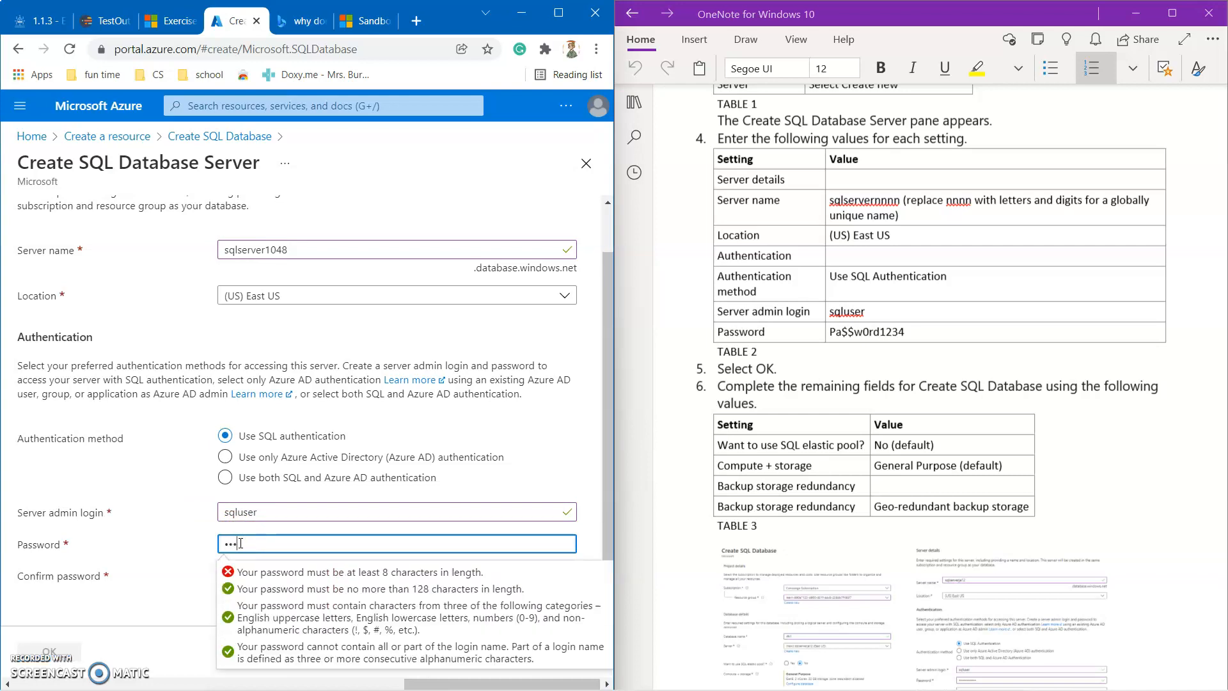
pyautogui.write('a$$w0r')
pyautogui.click(195, 557)
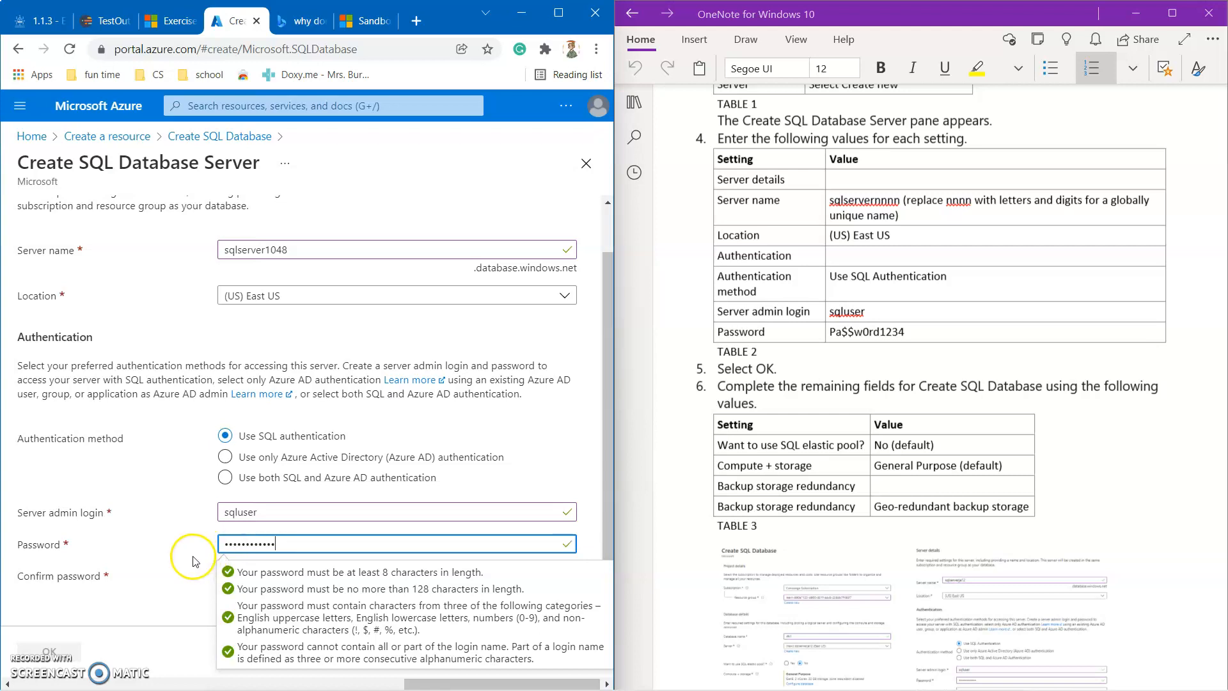
pyautogui.click(235, 568)
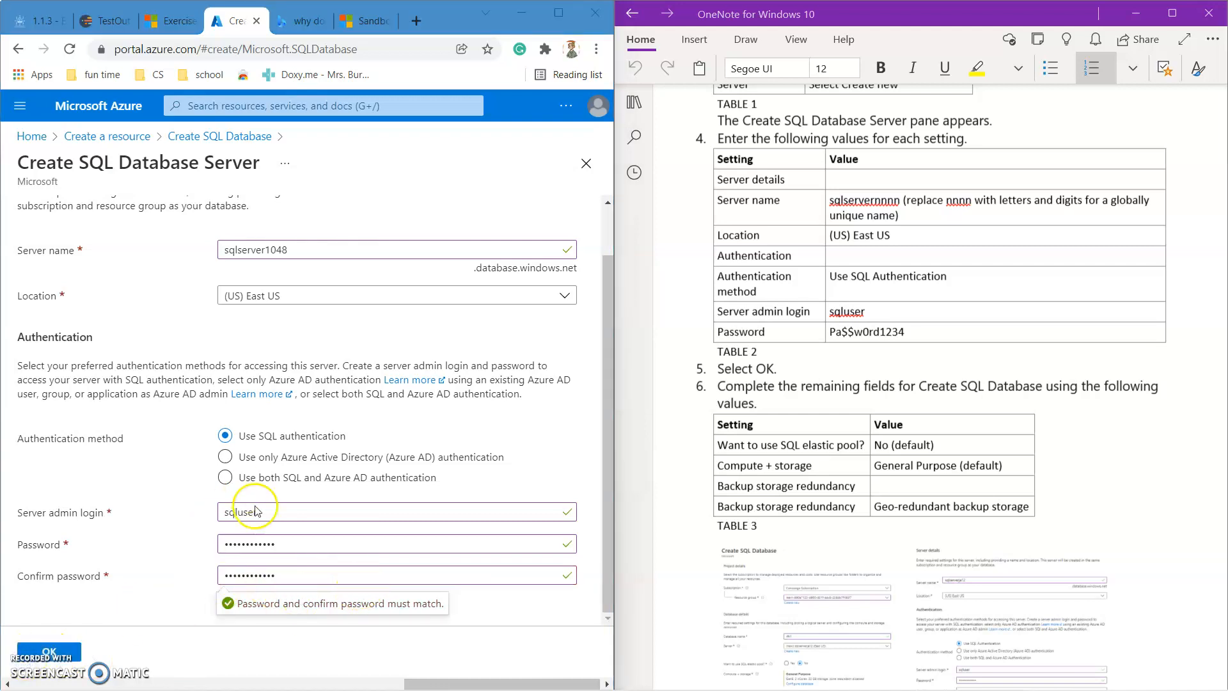
pyautogui.click(72, 653)
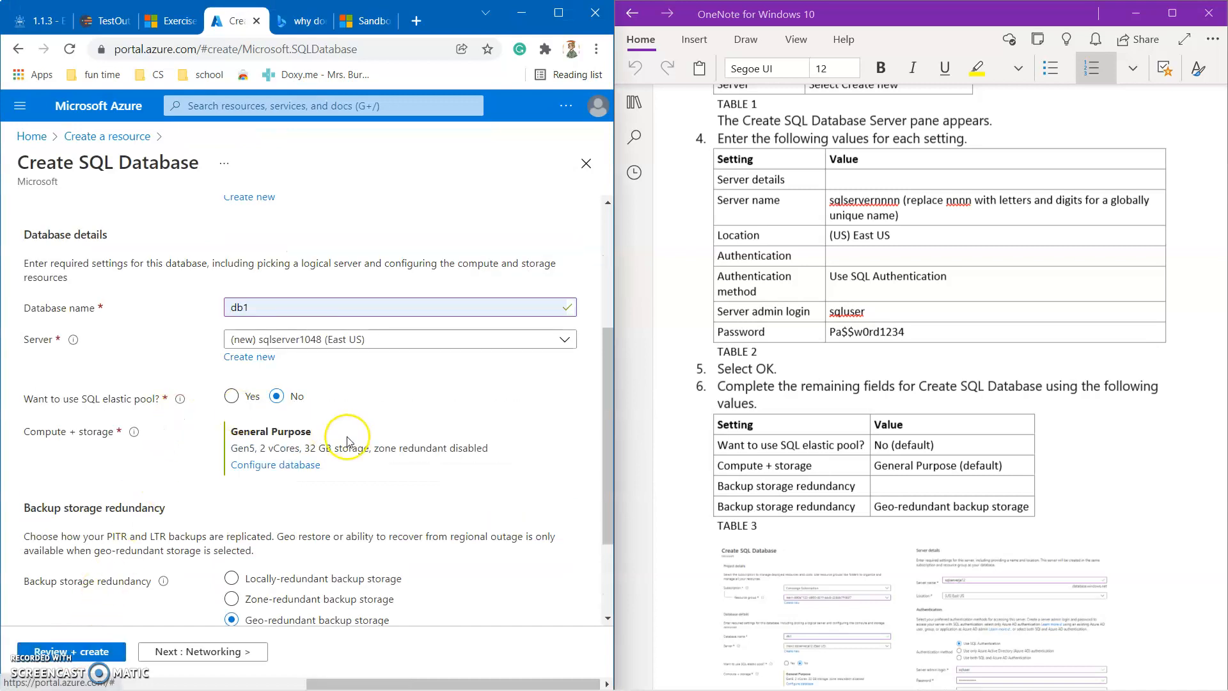
pyautogui.scroll(-1, 347, 441)
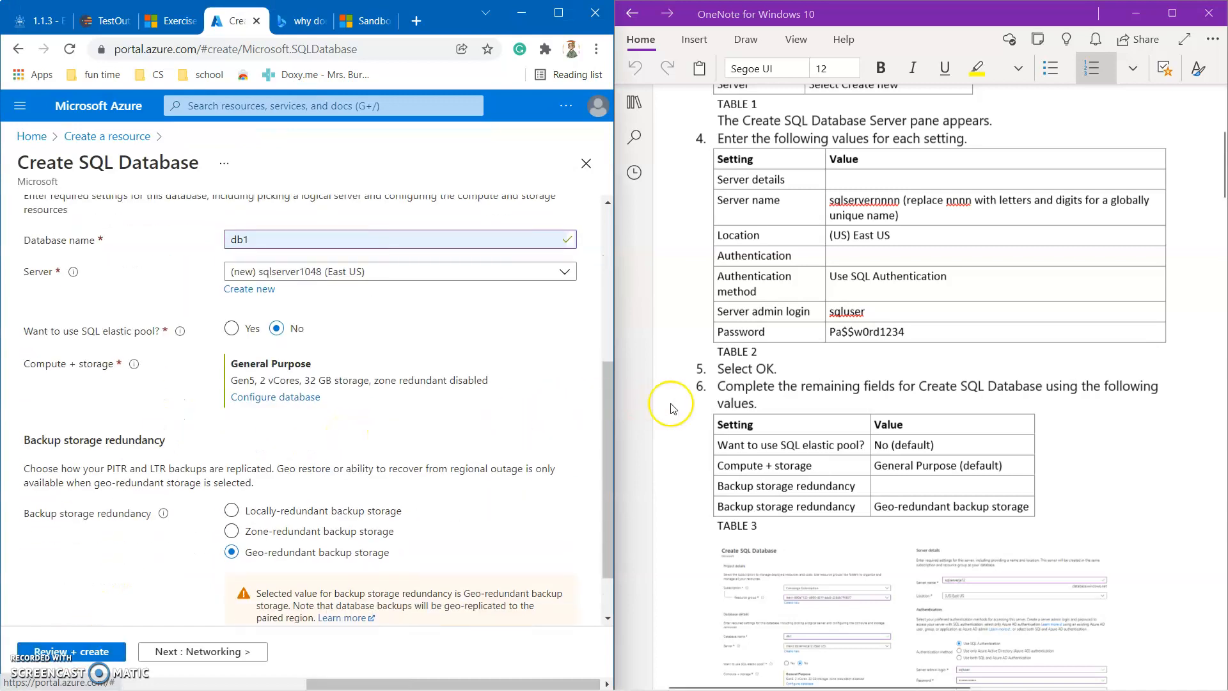
pyautogui.scroll(-5, 669, 407)
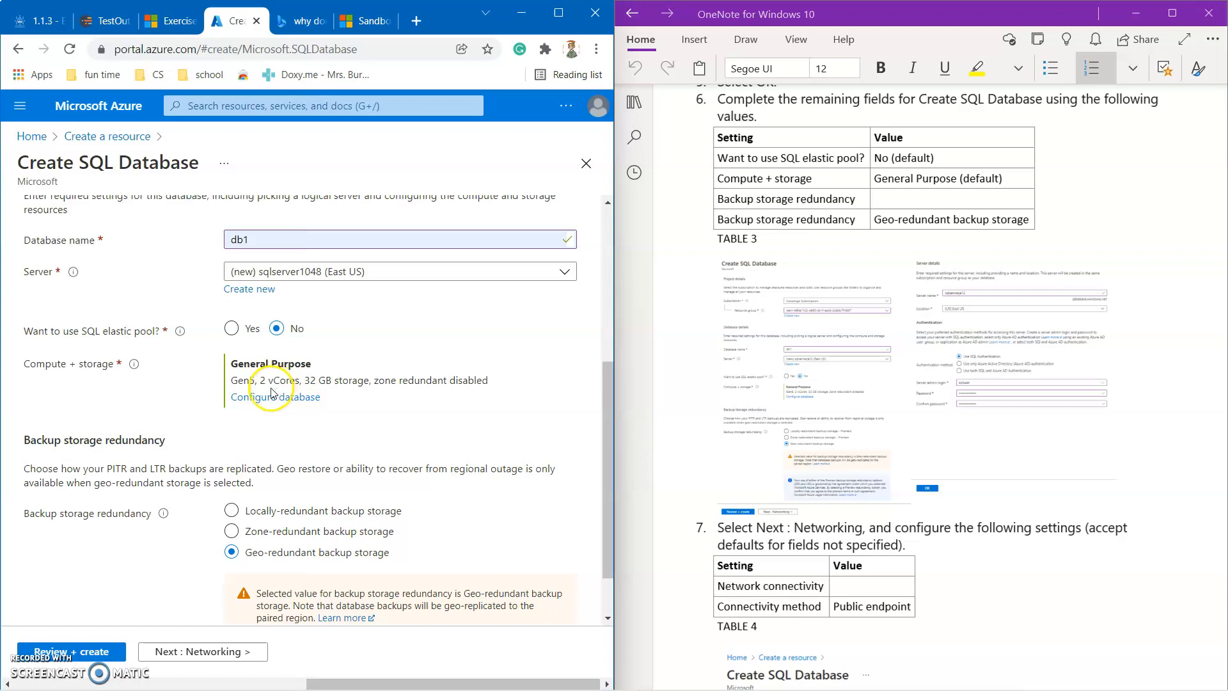
pyautogui.scroll(-1, 250, 413)
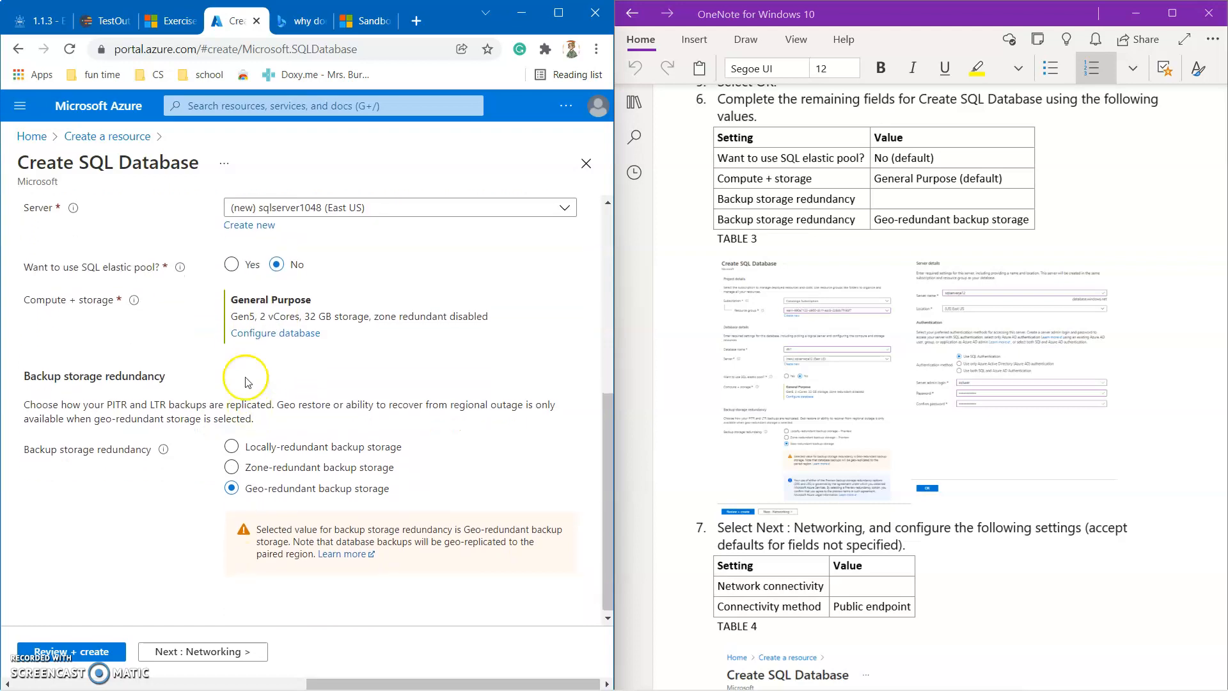
pyautogui.scroll(-1, 346, 422)
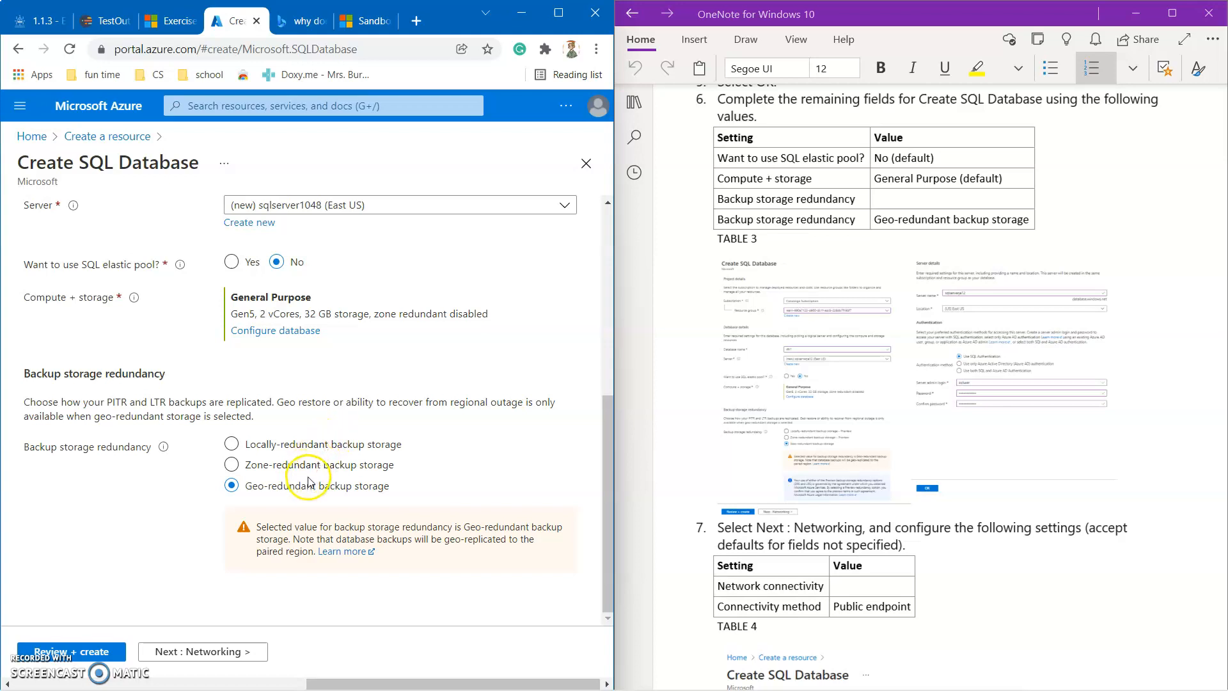
# On Networking, choose Public endpoint as the connectivity method and keep the other defaults.
pyautogui.click(189, 656)
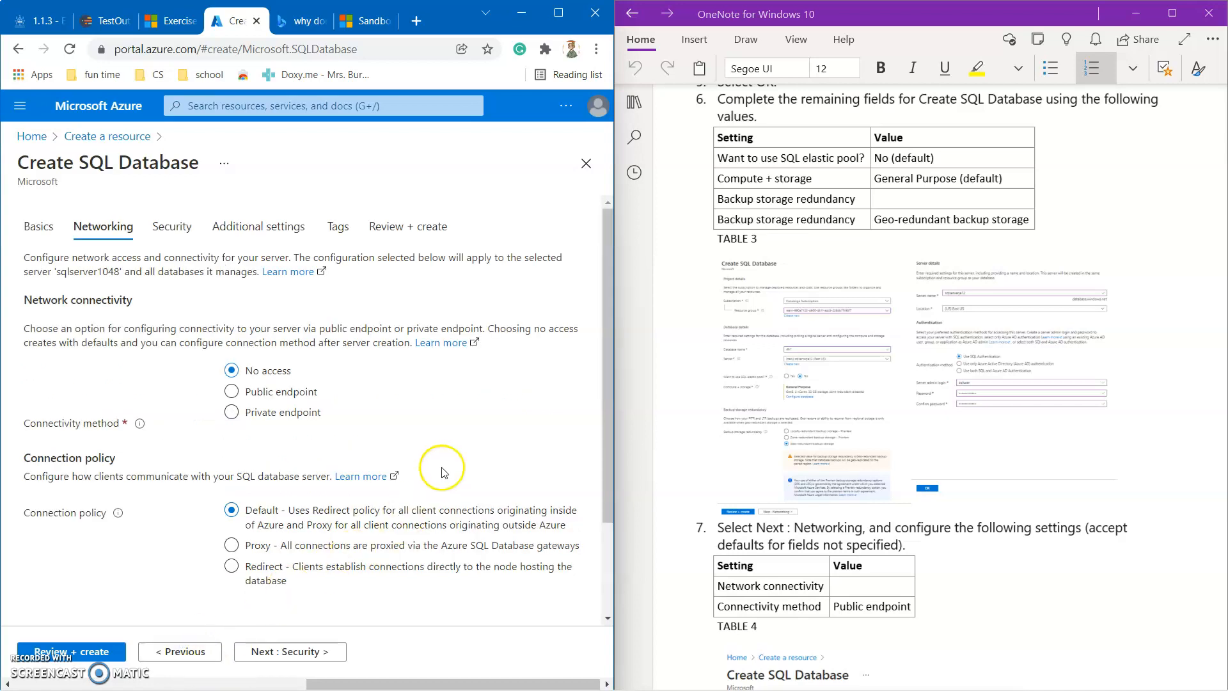
pyautogui.scroll(-1, 765, 430)
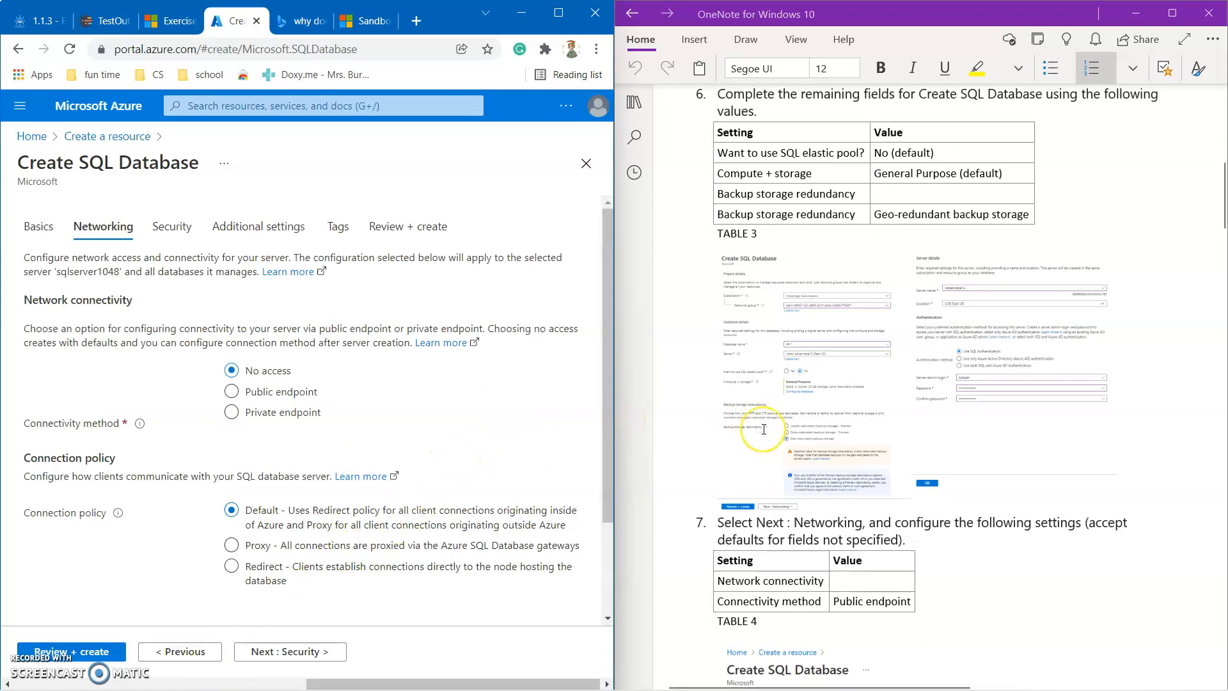
pyautogui.scroll(-5, 765, 429)
pyautogui.scroll(1, 763, 429)
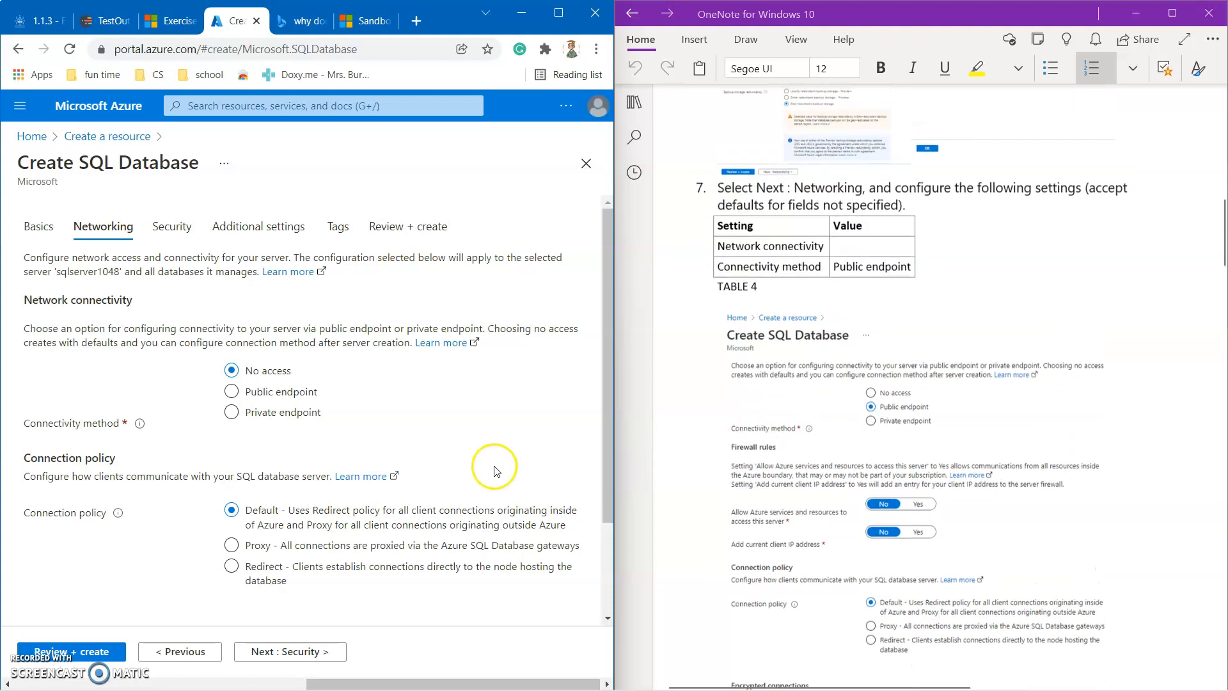
pyautogui.scroll(-1, 461, 458)
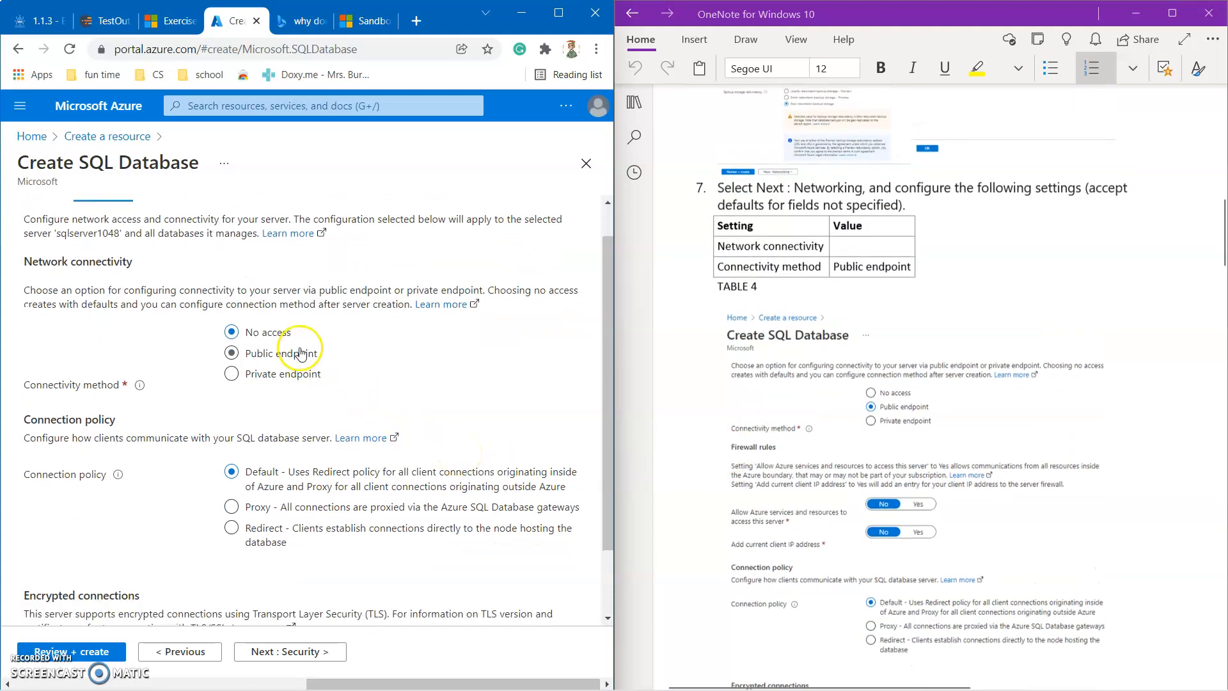
pyautogui.click(265, 376)
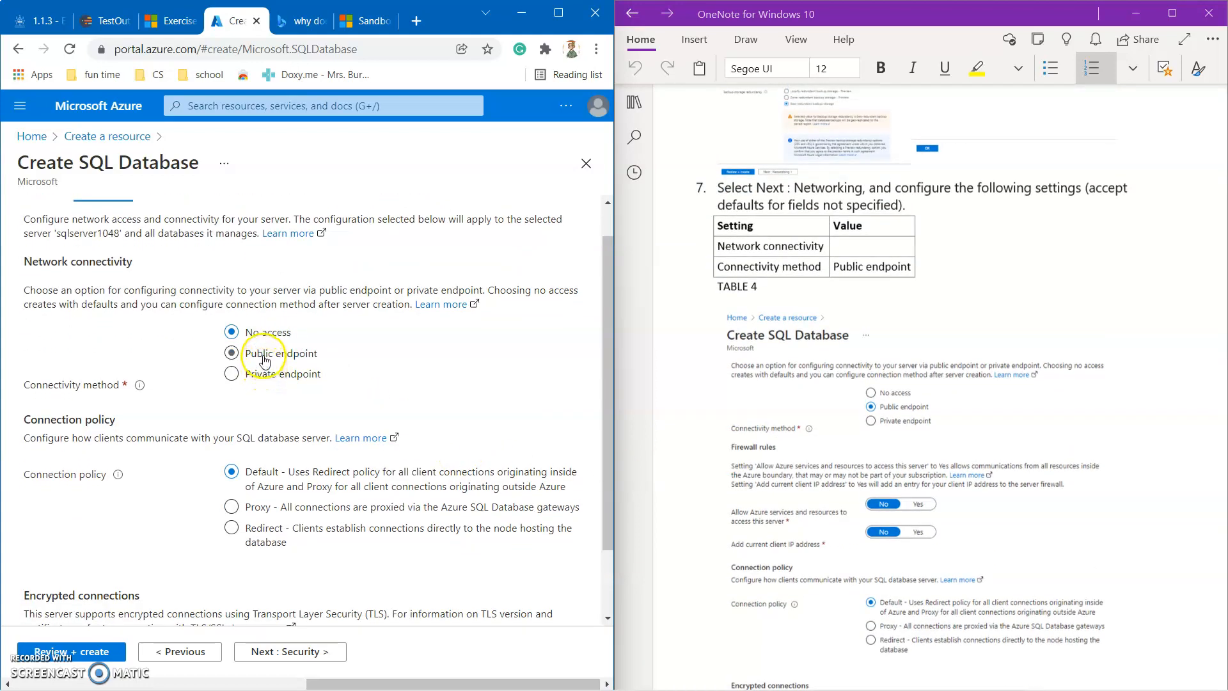
pyautogui.click(264, 355)
pyautogui.scroll(-1, 265, 362)
pyautogui.scroll(-3, 264, 361)
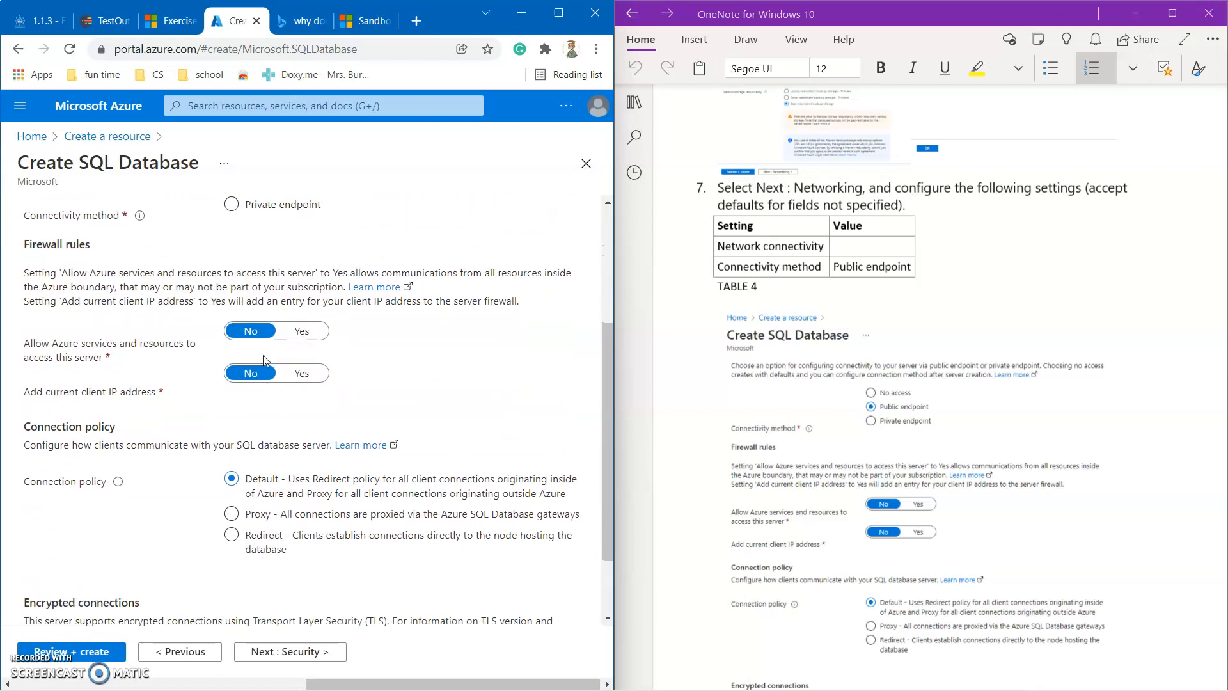
pyautogui.click(421, 356)
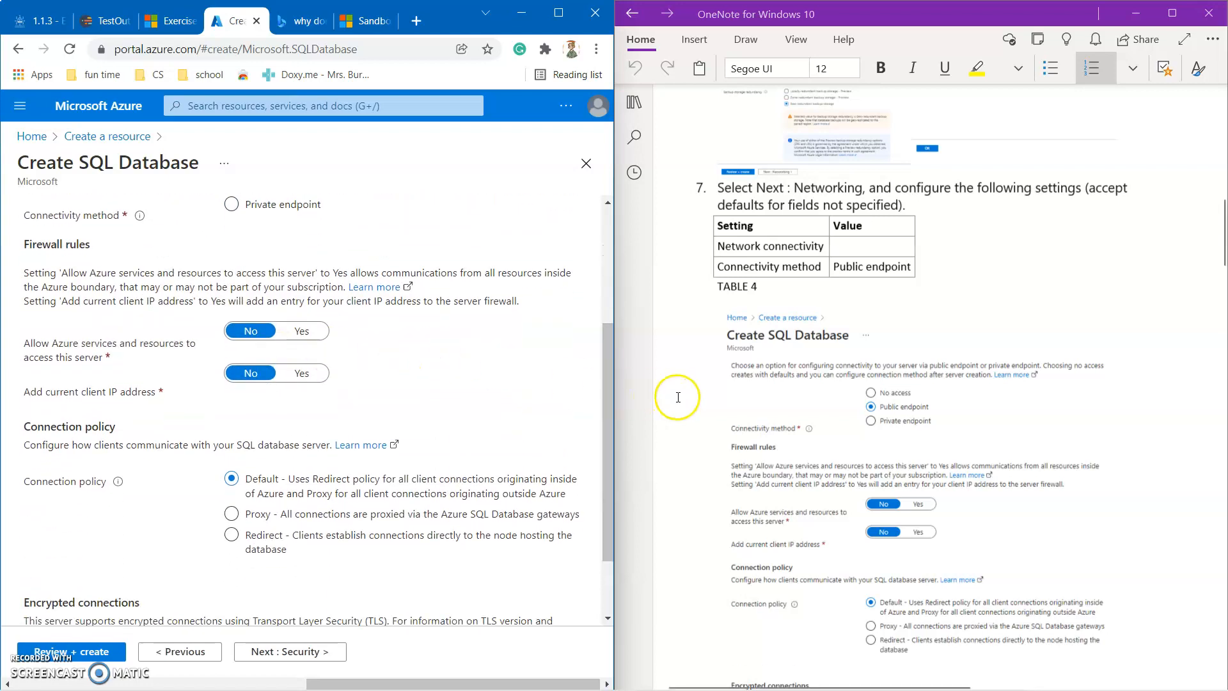
pyautogui.scroll(-1, 677, 390)
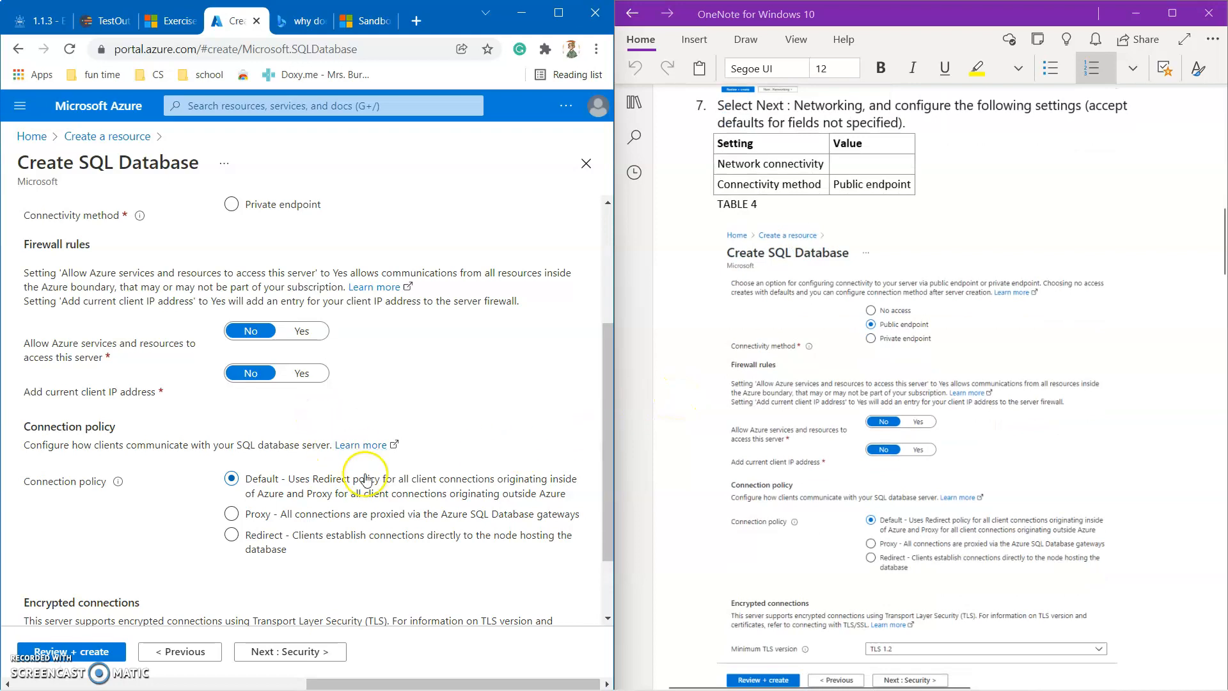
pyautogui.scroll(-2, 368, 478)
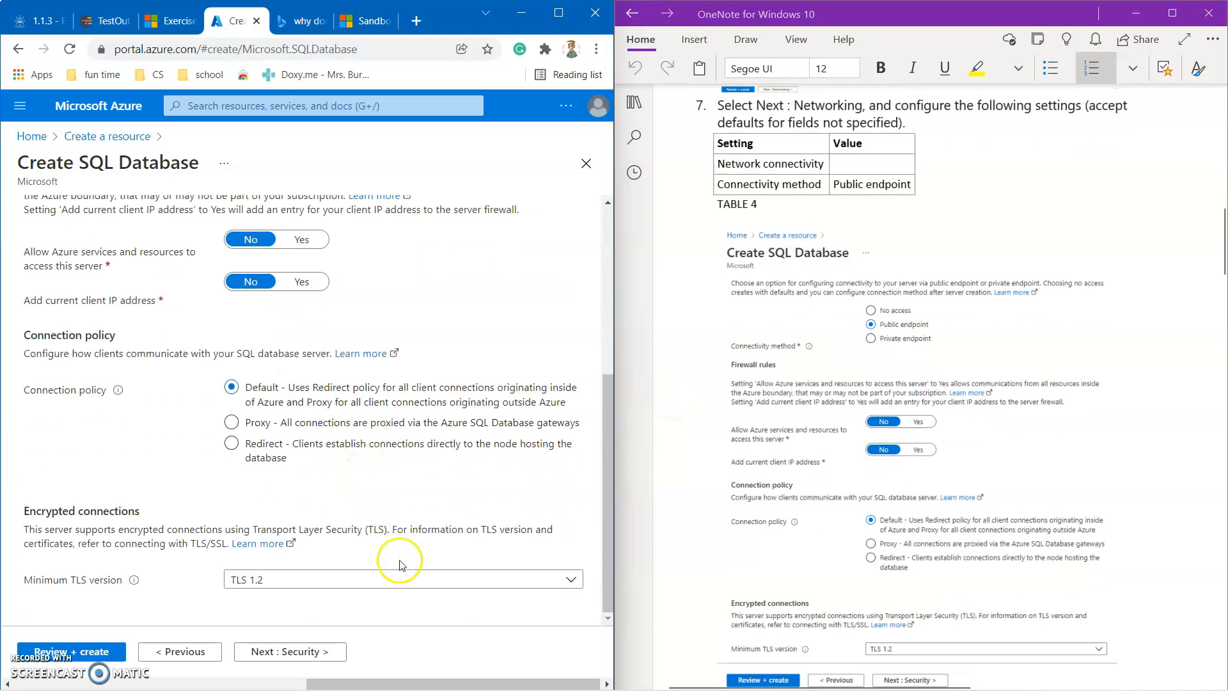
# On Security, decline the Microsoft Defender for SQL trial.
pyautogui.click(311, 654)
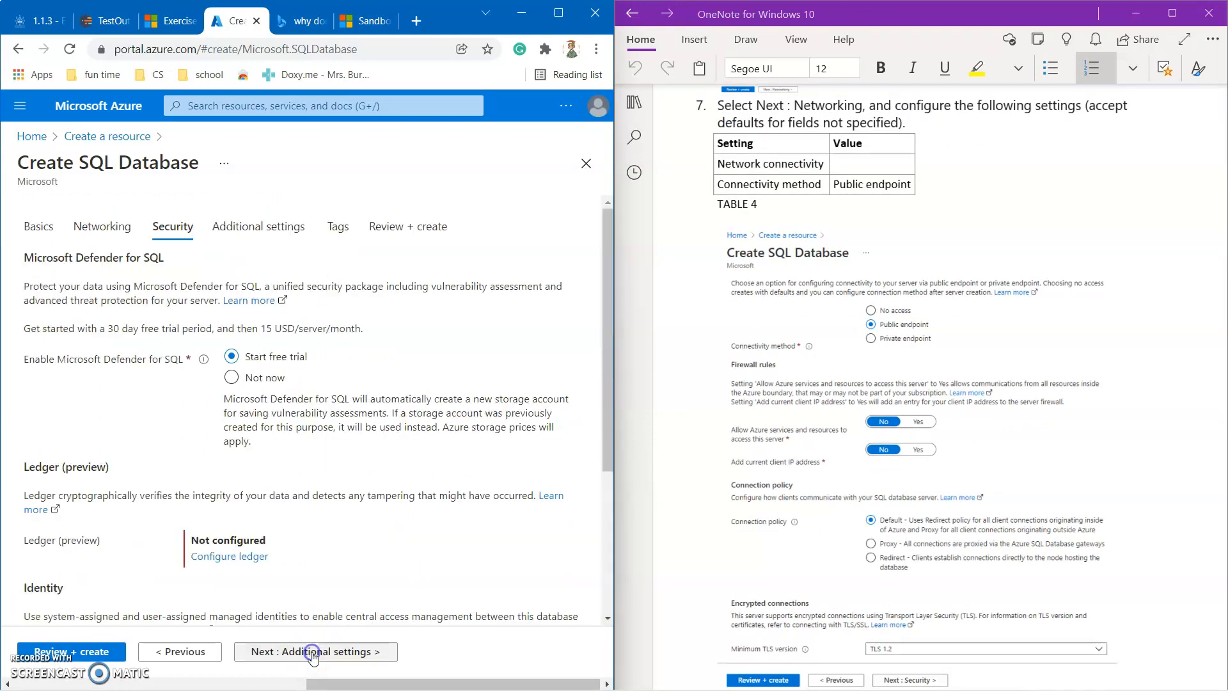
pyautogui.scroll(-7, 800, 370)
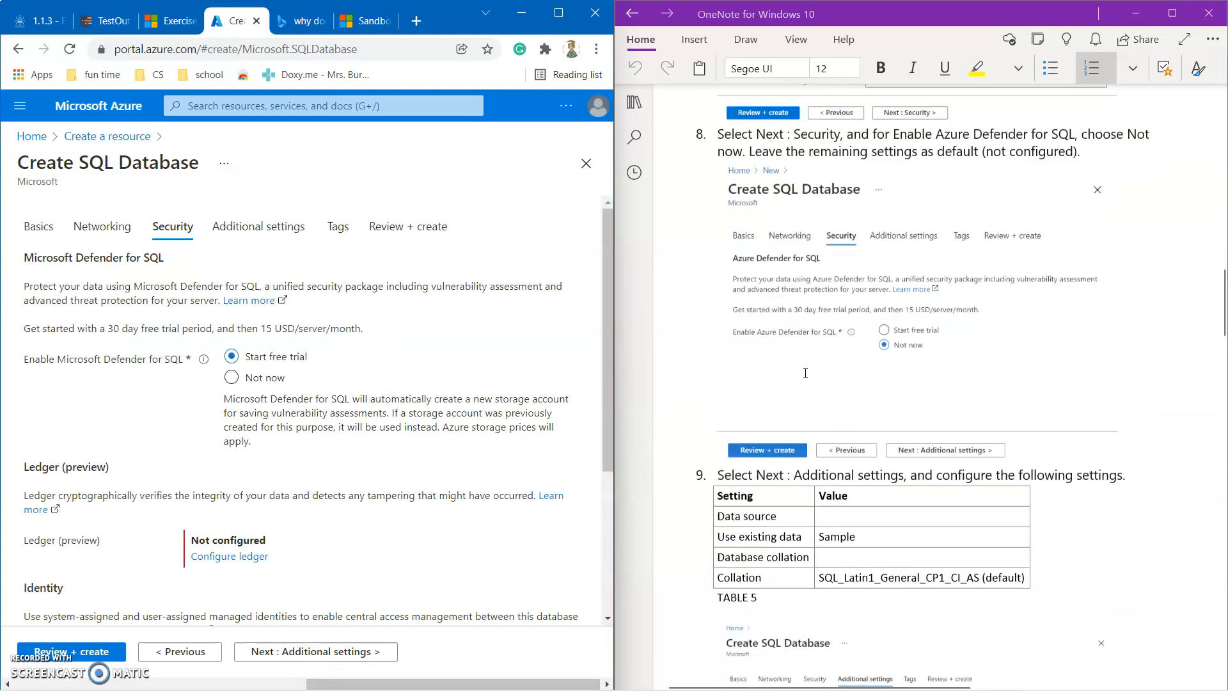
pyautogui.click(232, 378)
pyautogui.scroll(-3, 354, 395)
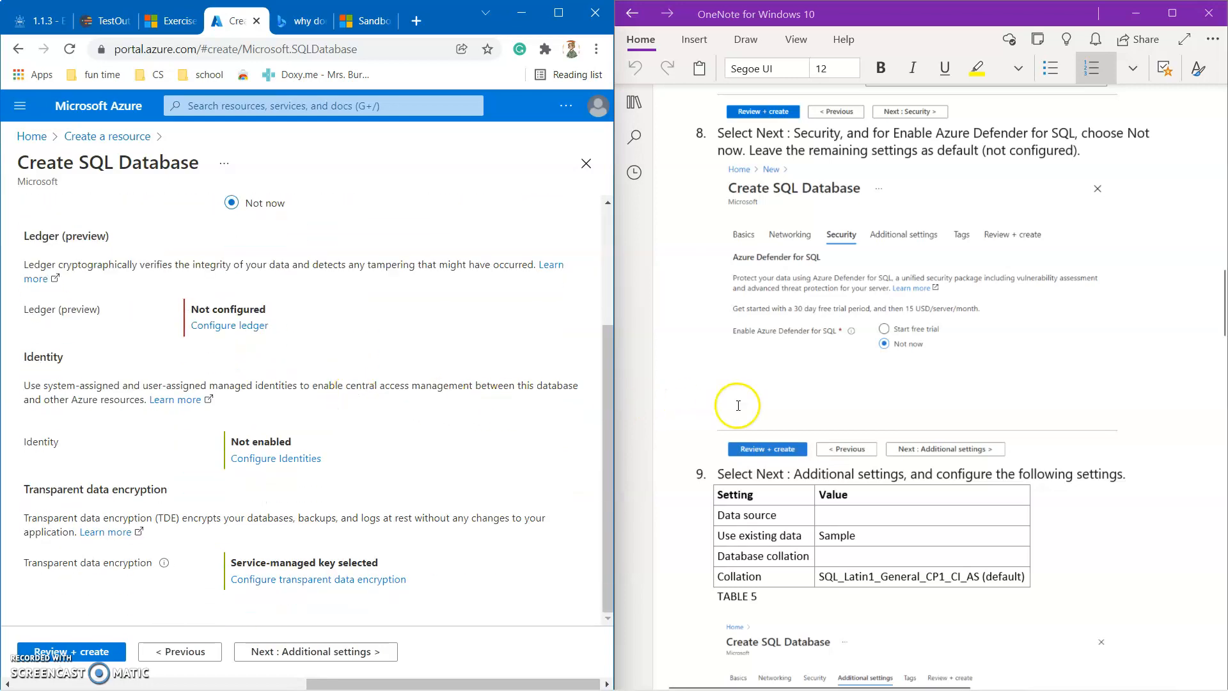
# On Additional settings, set Use existing data to Sample (AdventureWorksLT) and continue to Tags.
pyautogui.click(320, 651)
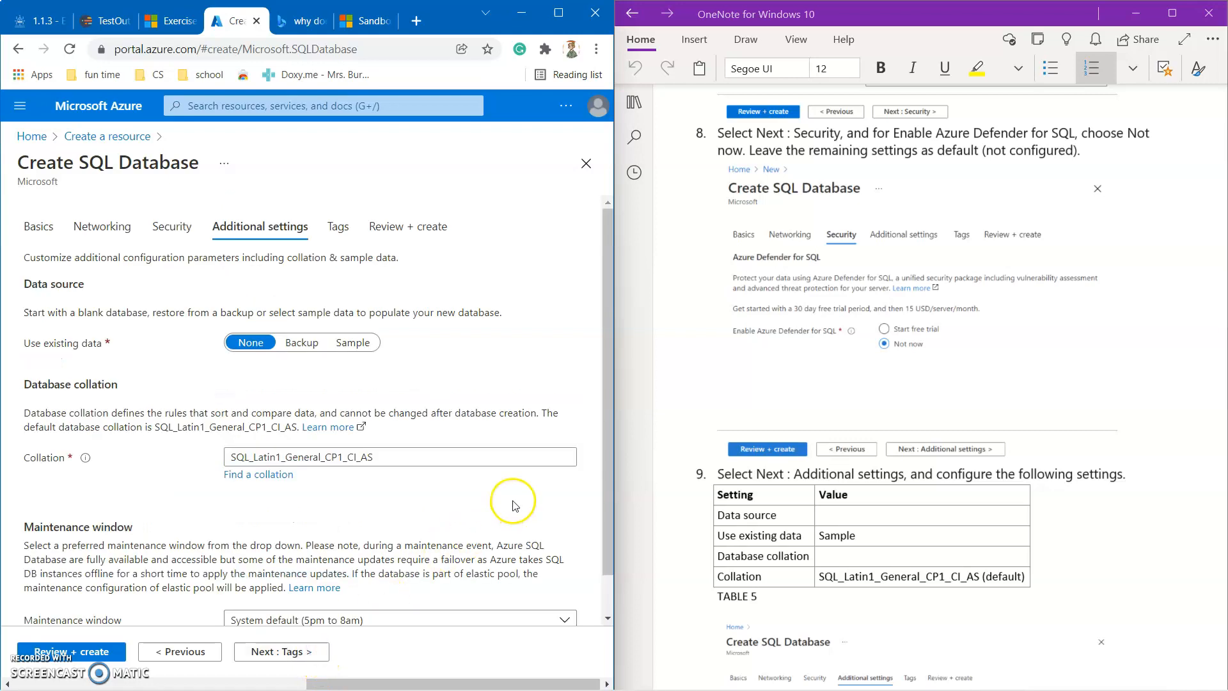
pyautogui.scroll(-5, 777, 446)
pyautogui.scroll(-3, 776, 446)
pyautogui.scroll(3, 776, 446)
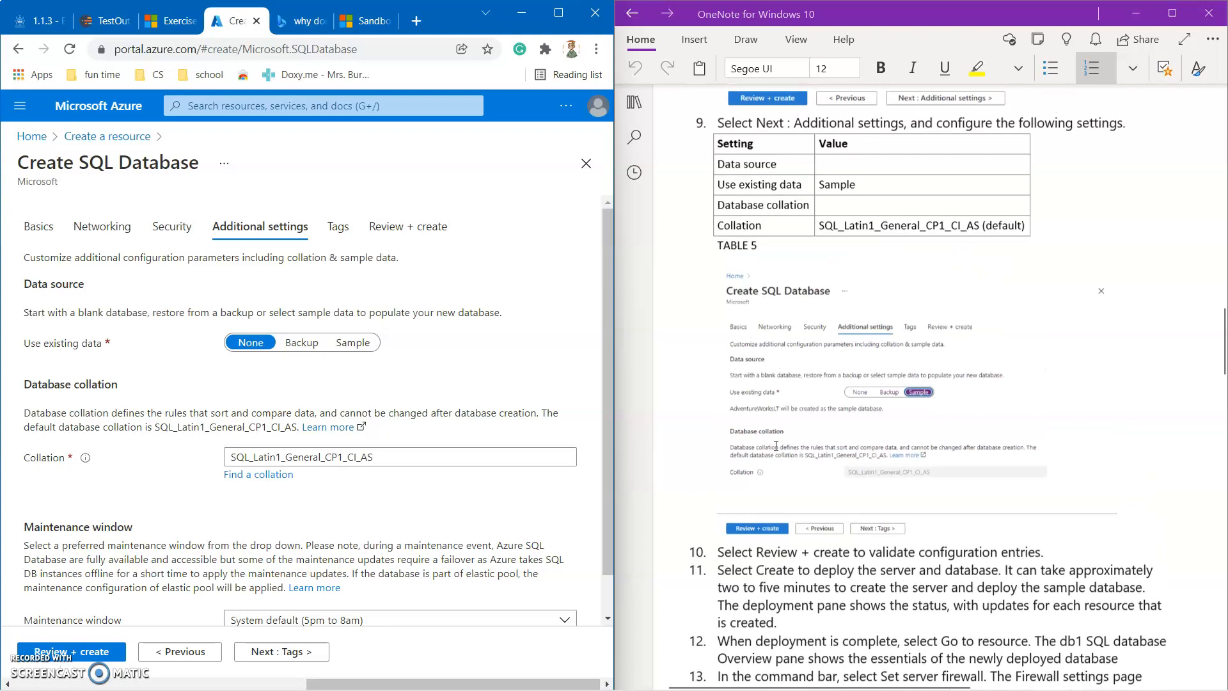
pyautogui.click(348, 346)
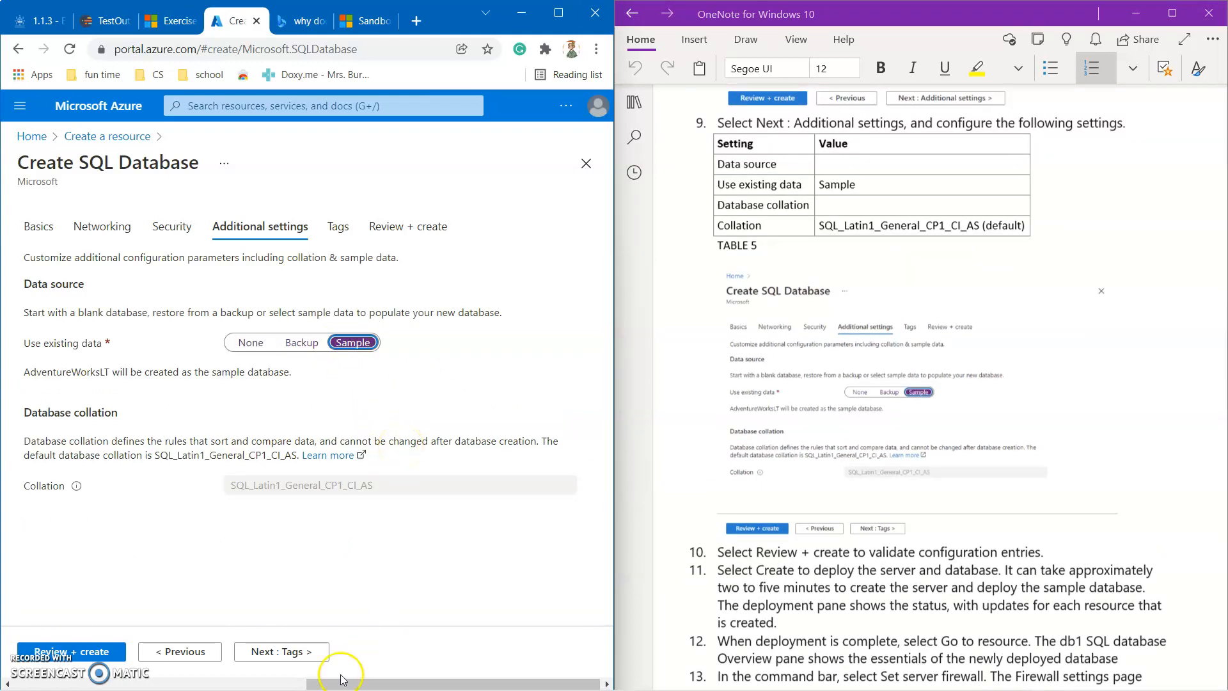
pyautogui.click(294, 652)
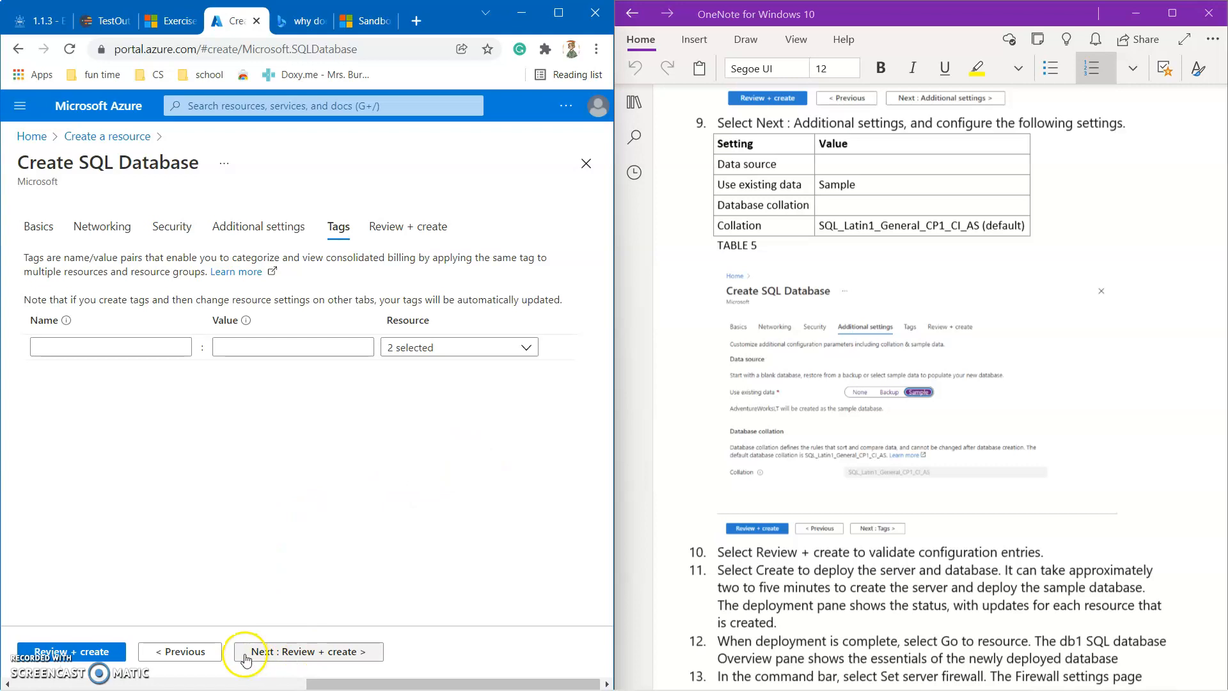
# Review the db1 summary, estimated at 380.03 USD monthly, and create the database and server.
pyautogui.click(265, 652)
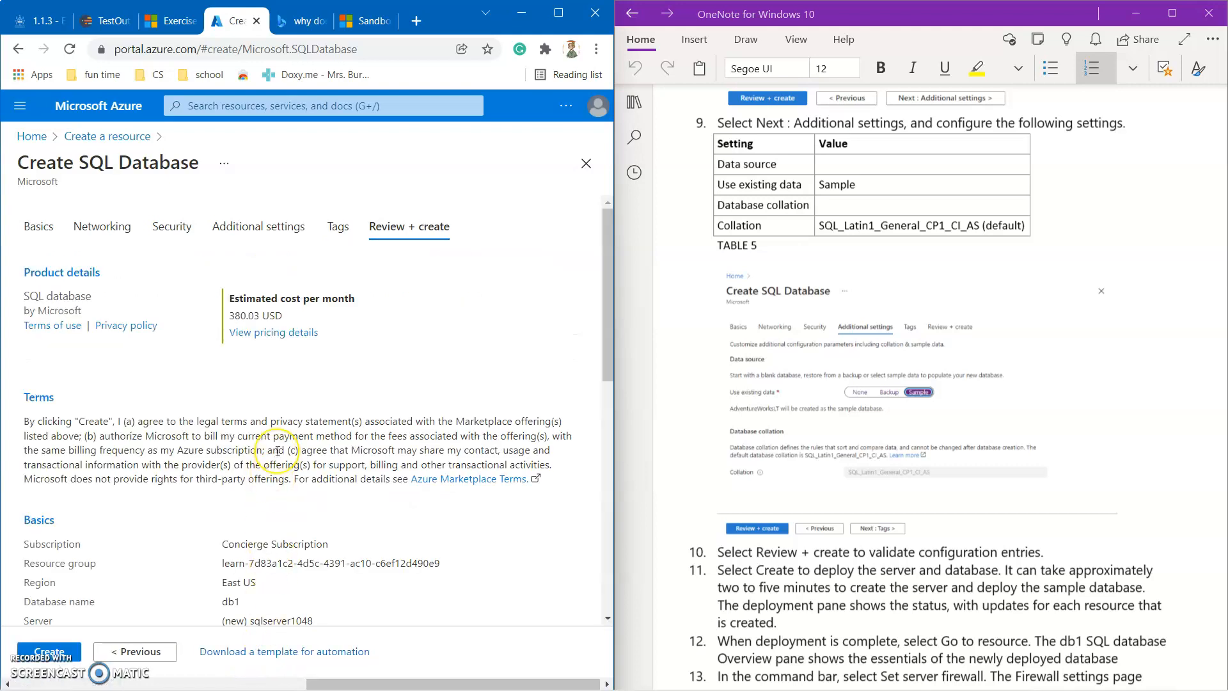
pyautogui.scroll(-5, 704, 384)
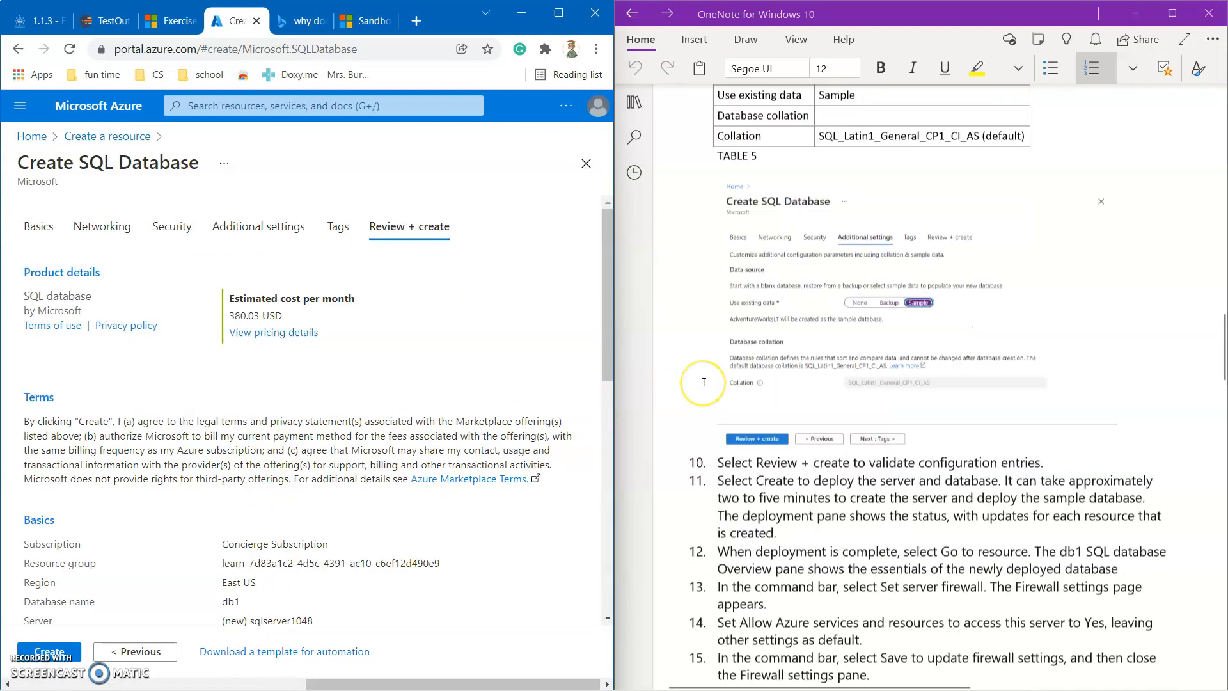
pyautogui.scroll(-1, 426, 448)
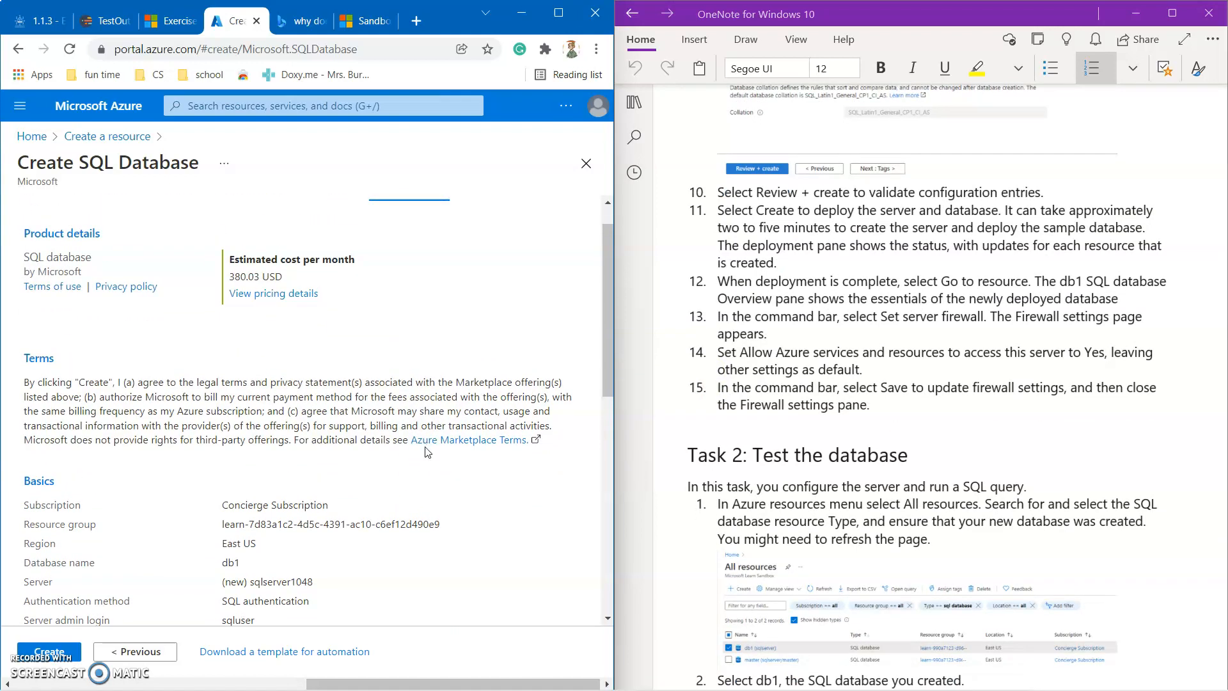
pyautogui.scroll(-4, 428, 452)
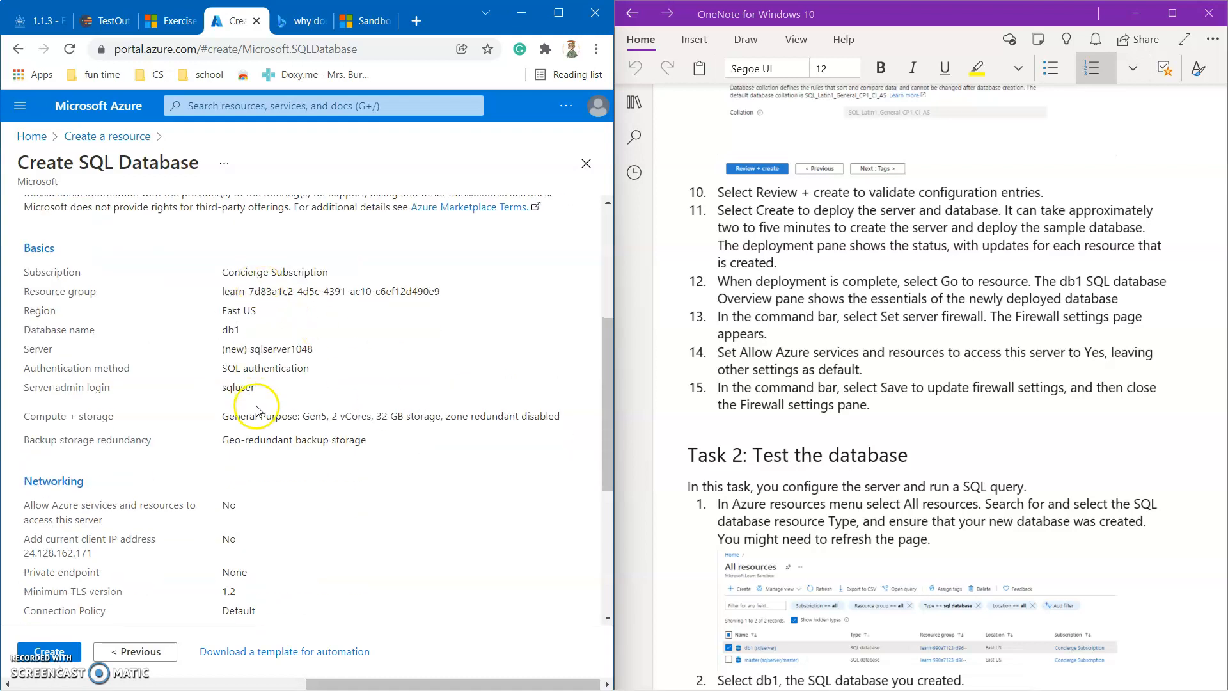
pyautogui.scroll(-6, 266, 496)
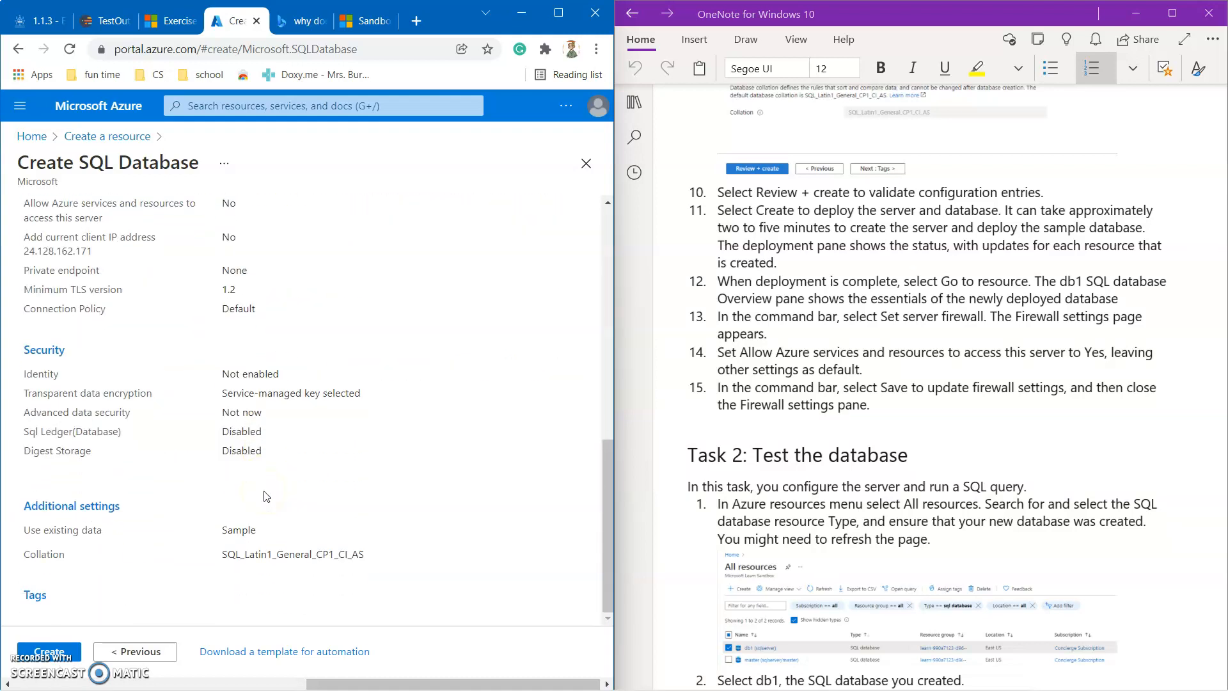
pyautogui.scroll(7, 266, 496)
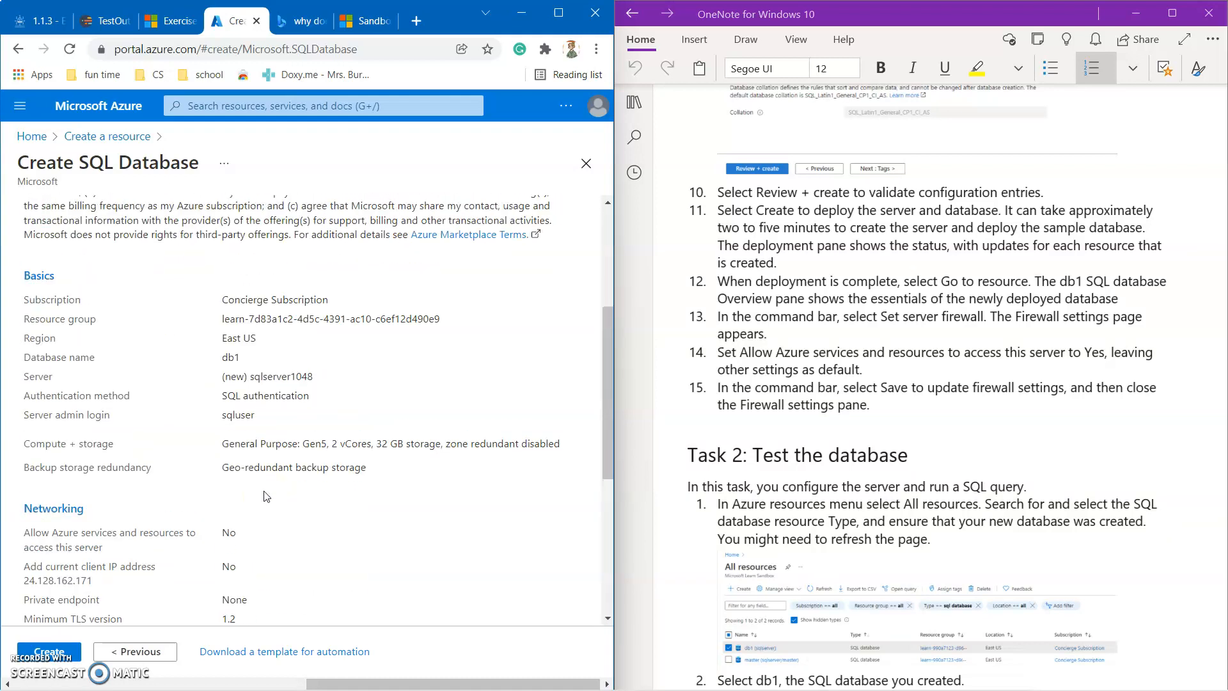
pyautogui.click(77, 651)
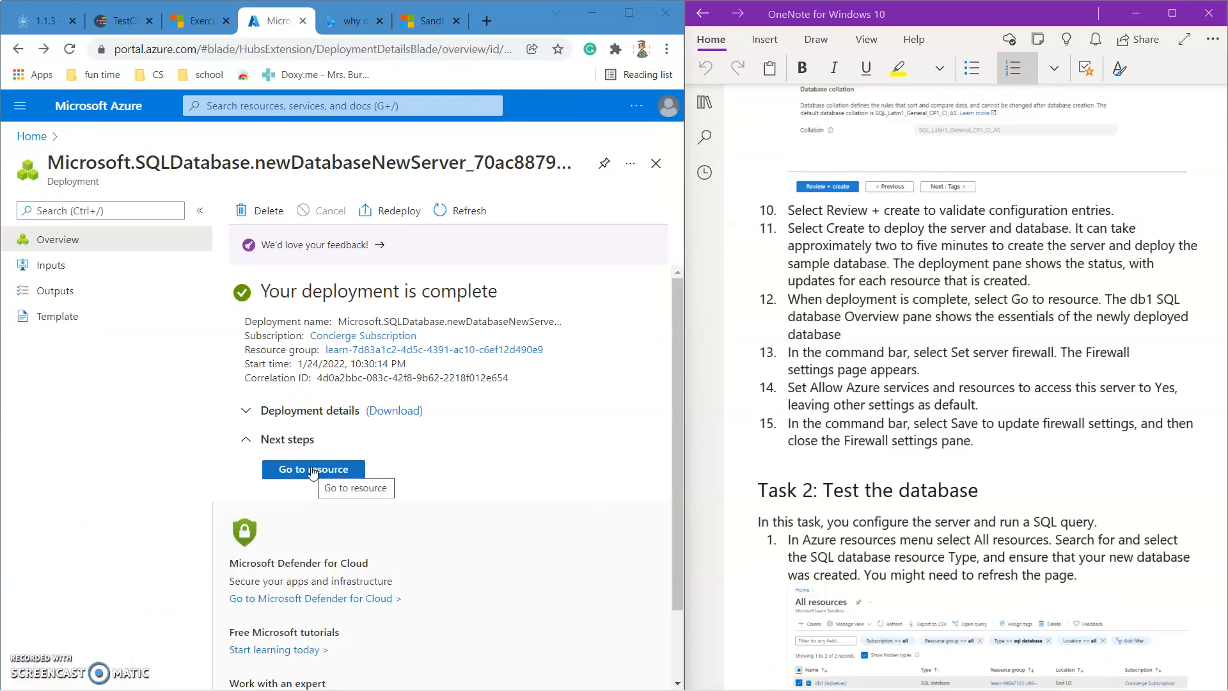
# Go to the deployed db1 resource and look over its Overview, Online on sqlserver1048.
pyautogui.click(313, 471)
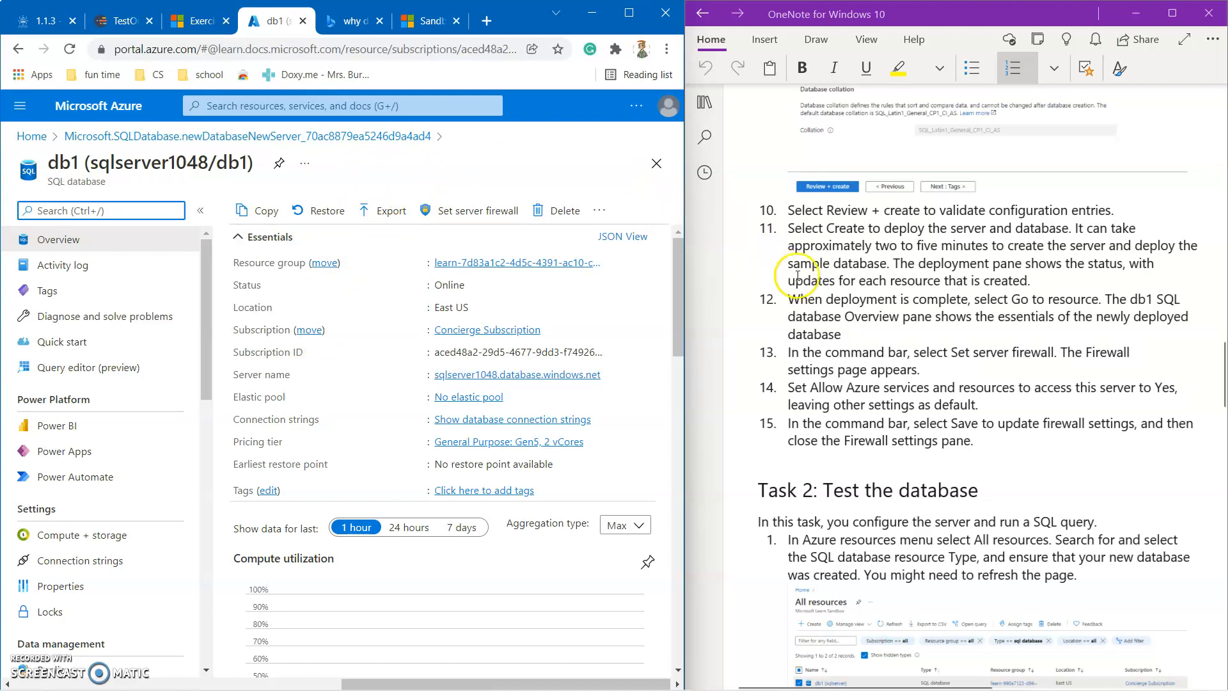
pyautogui.scroll(-3, 808, 292)
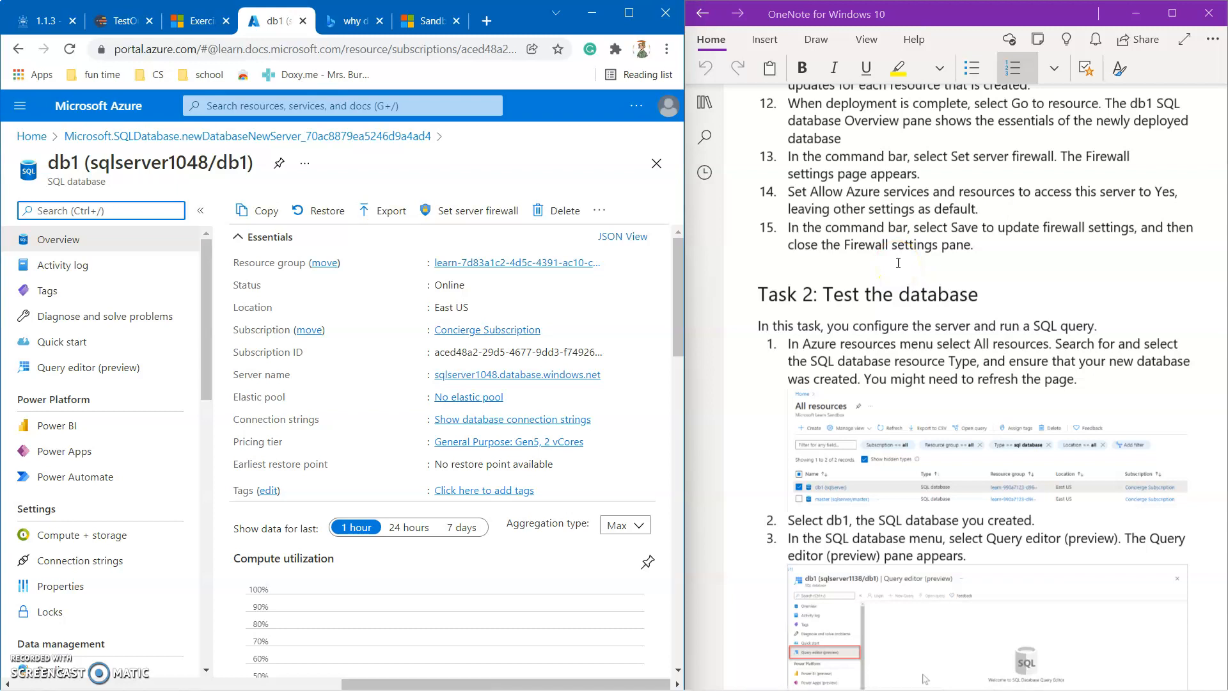
pyautogui.scroll(-3, 852, 275)
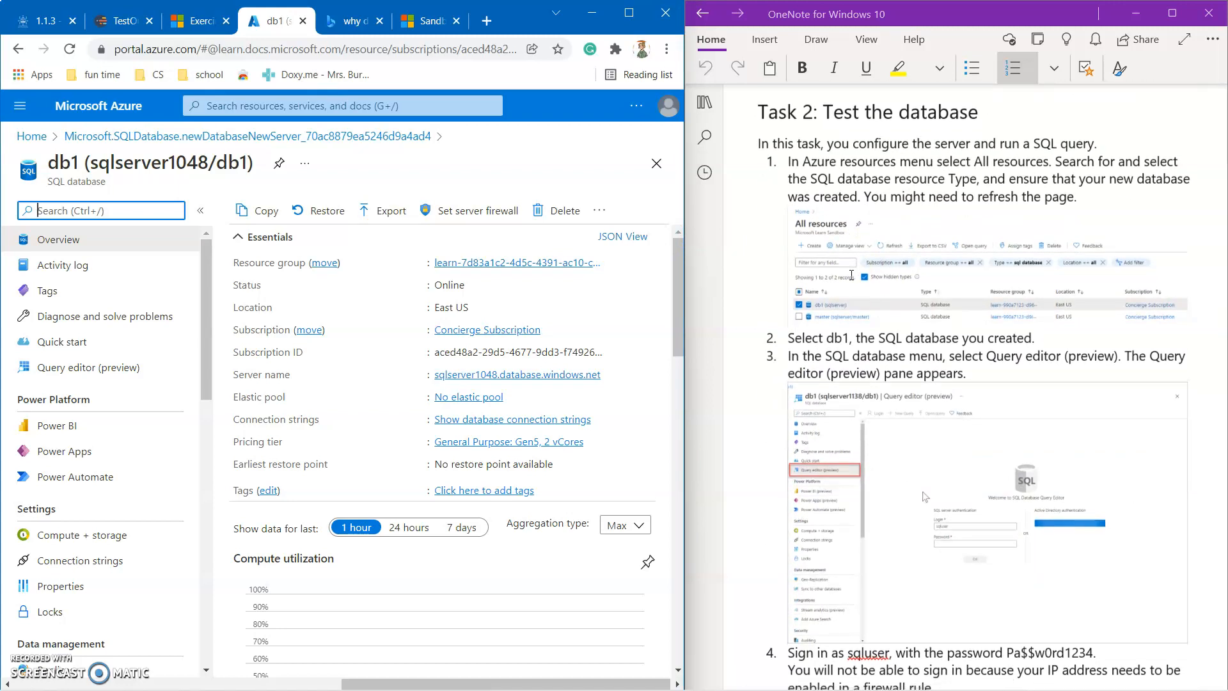
pyautogui.scroll(3, 819, 216)
pyautogui.scroll(-1, 819, 215)
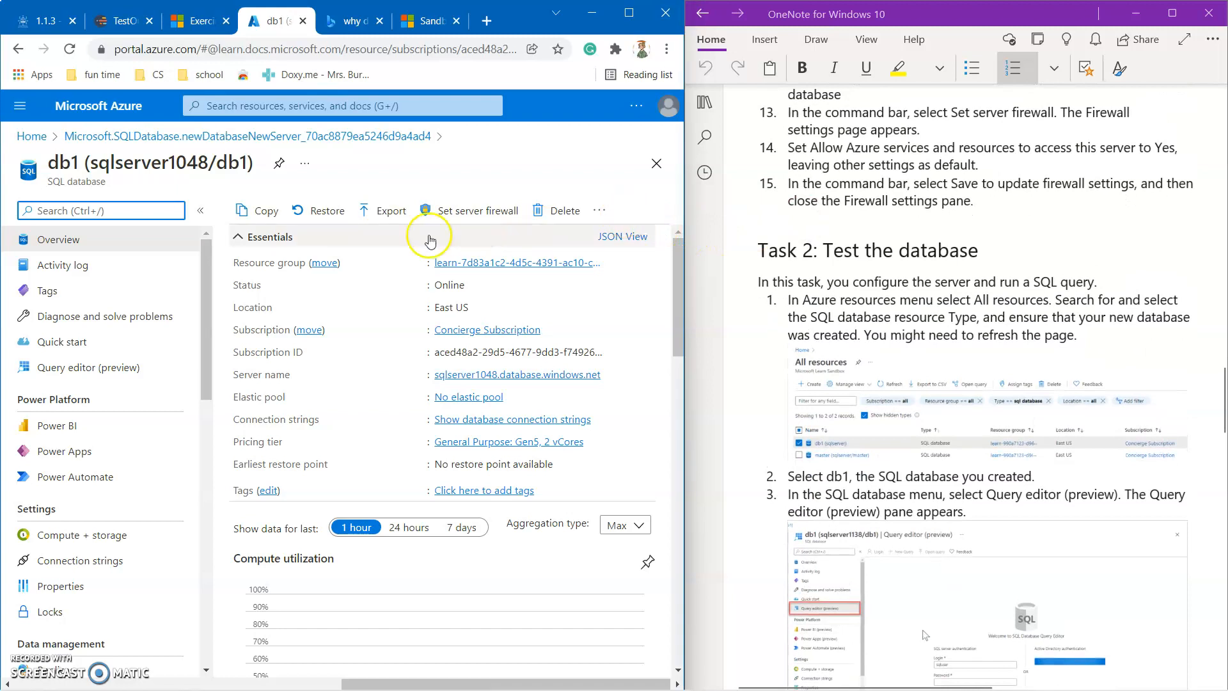
# Set Allow Azure services and resources to access sqlserver1048 to Yes and save the firewall settings.
pyautogui.click(477, 212)
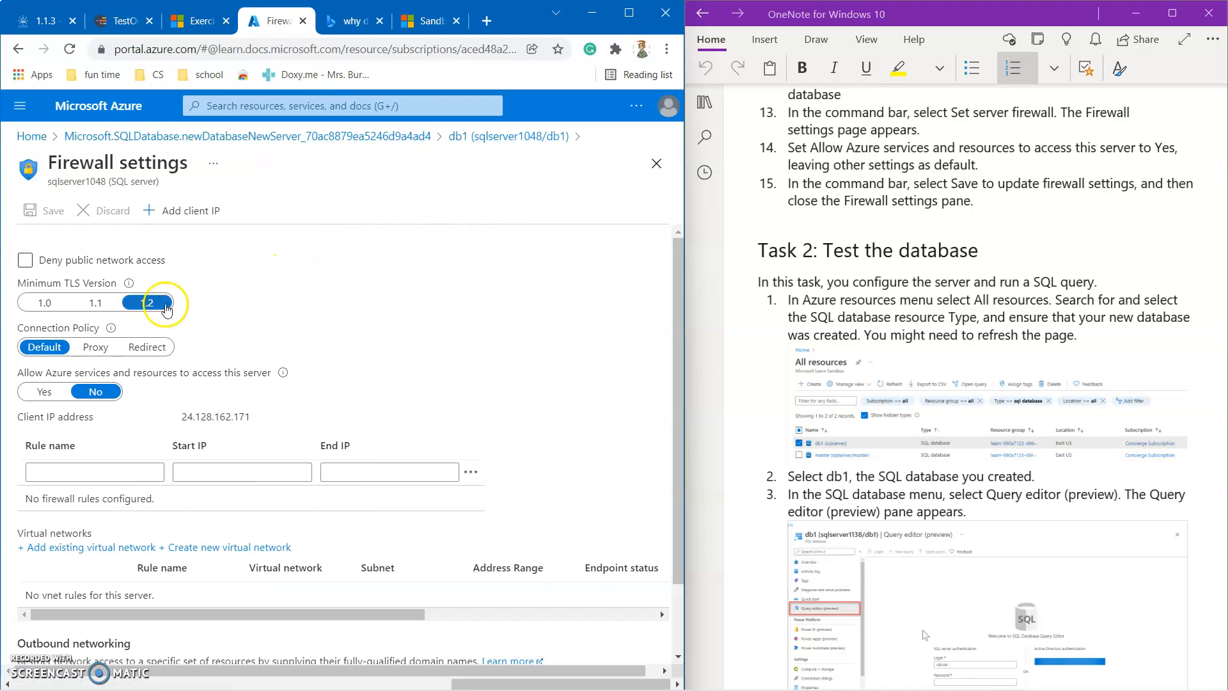
pyautogui.click(42, 393)
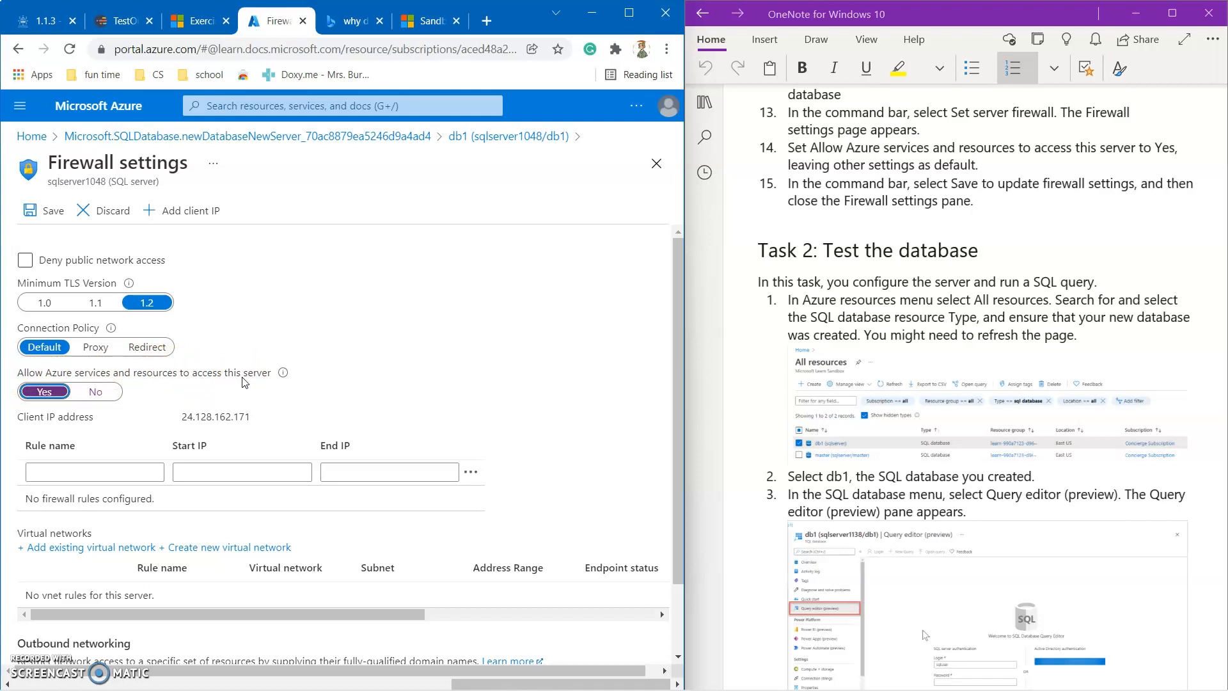
pyautogui.scroll(-1, 384, 397)
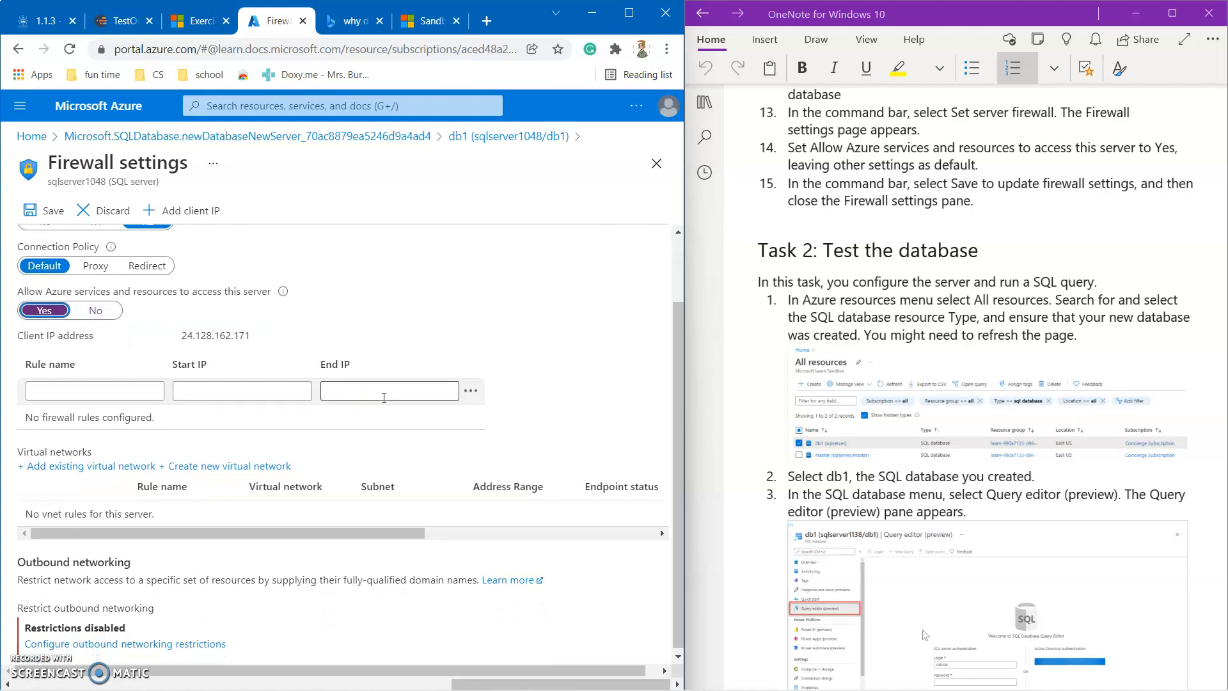
pyautogui.scroll(1, 241, 384)
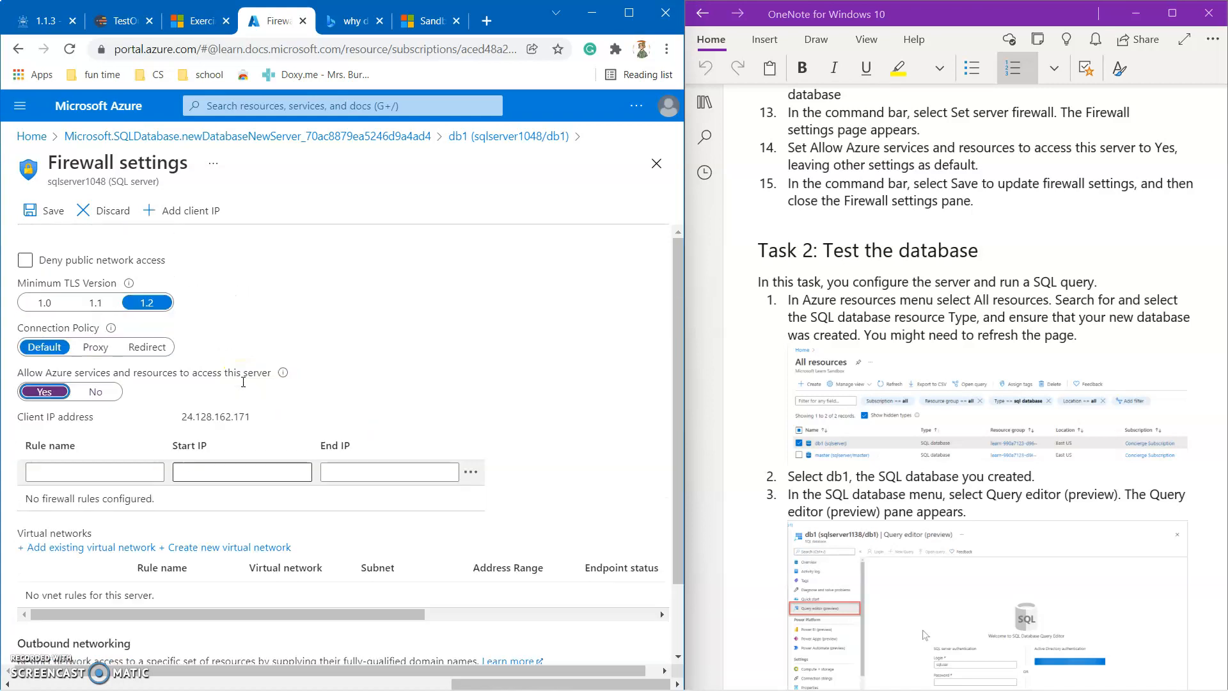
pyautogui.click(48, 211)
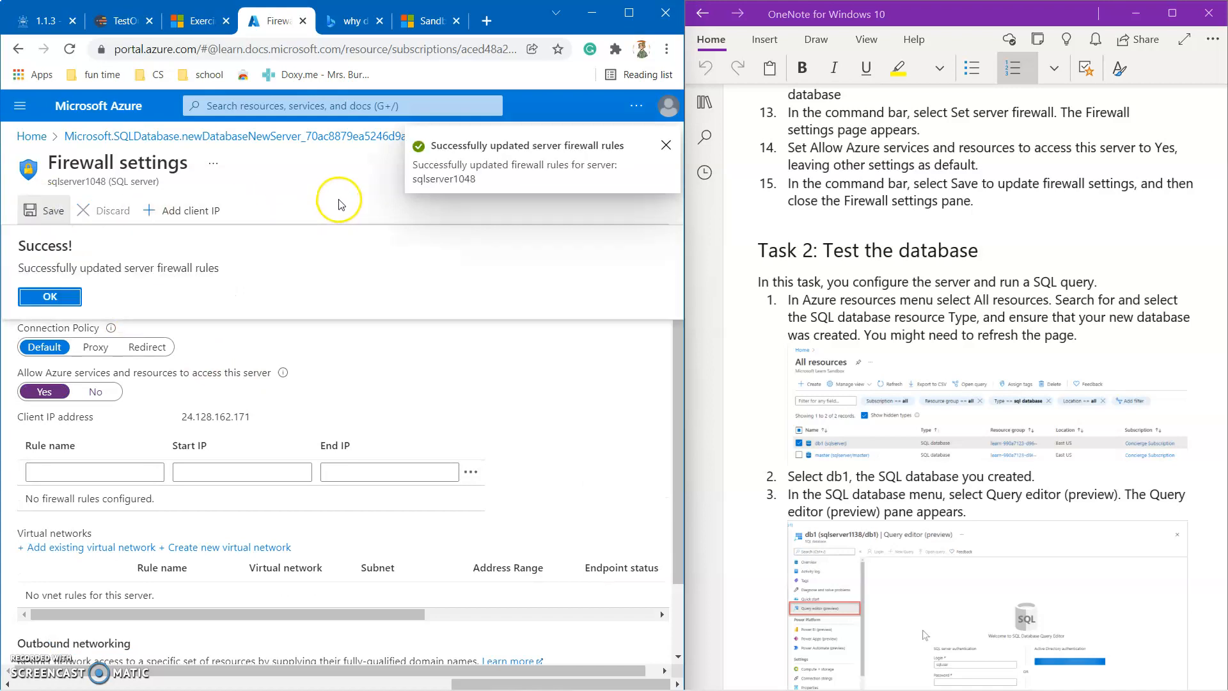
pyautogui.click(51, 298)
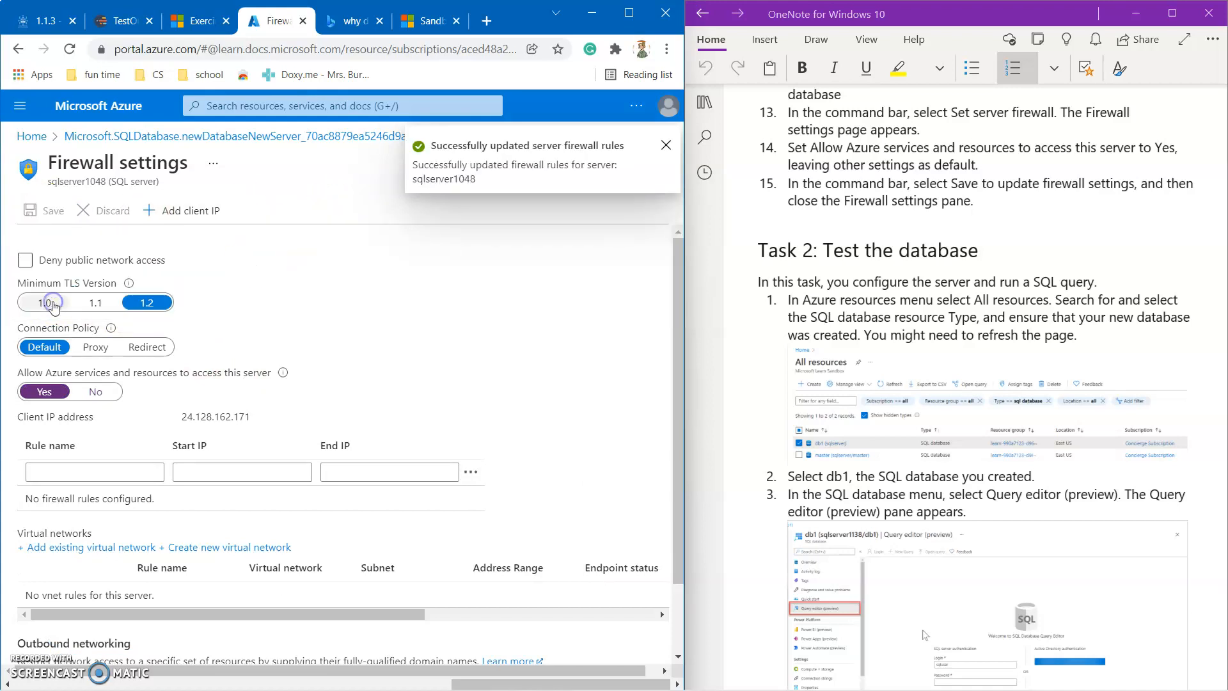
# Close the Firewall settings pane and scroll through the db1 Overview again.
pyautogui.scroll(-1, 283, 267)
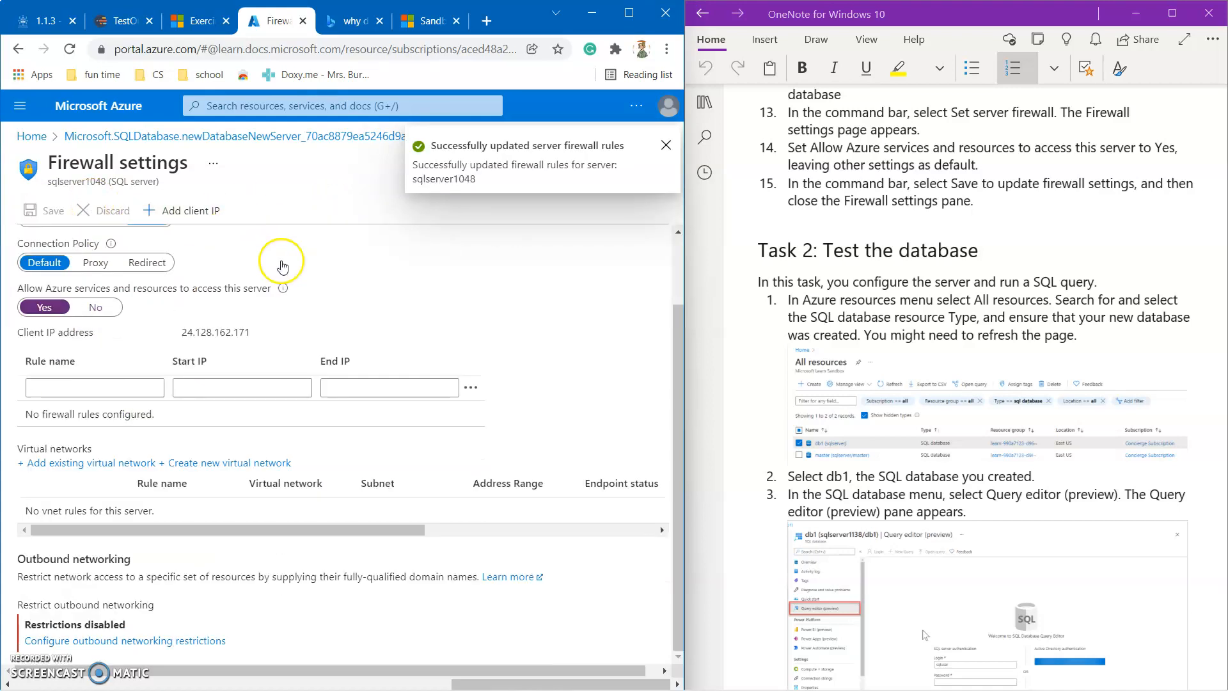
pyautogui.scroll(1, 284, 266)
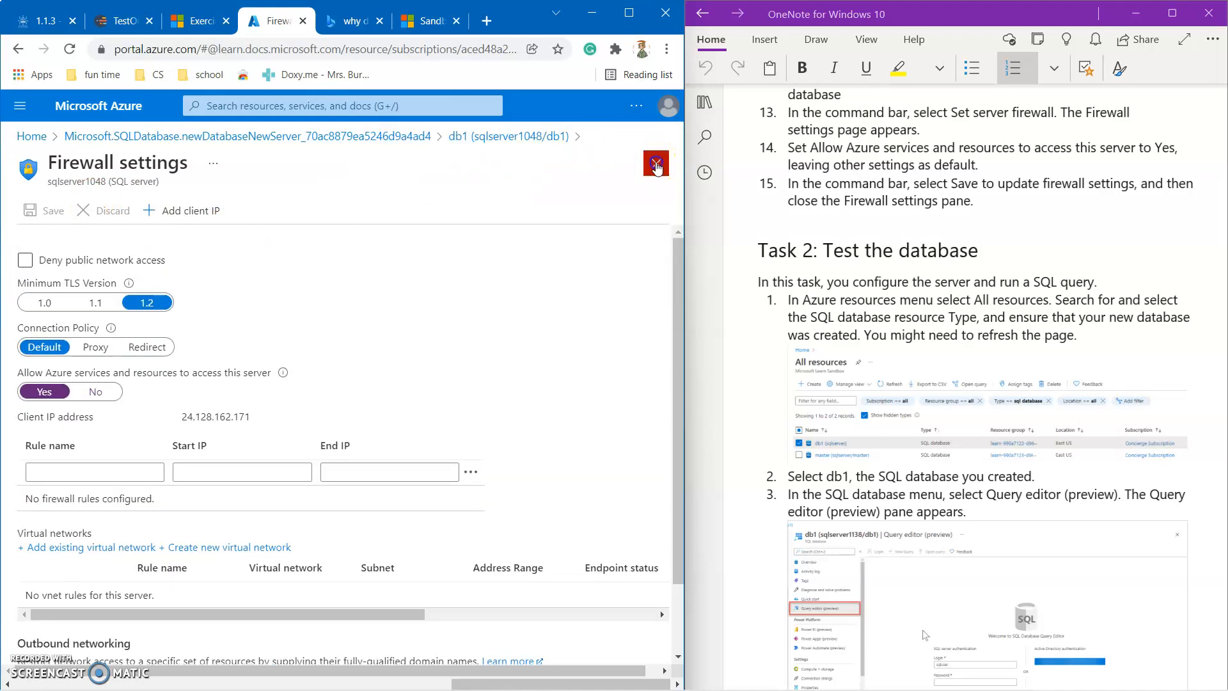
pyautogui.click(656, 164)
pyautogui.click(475, 295)
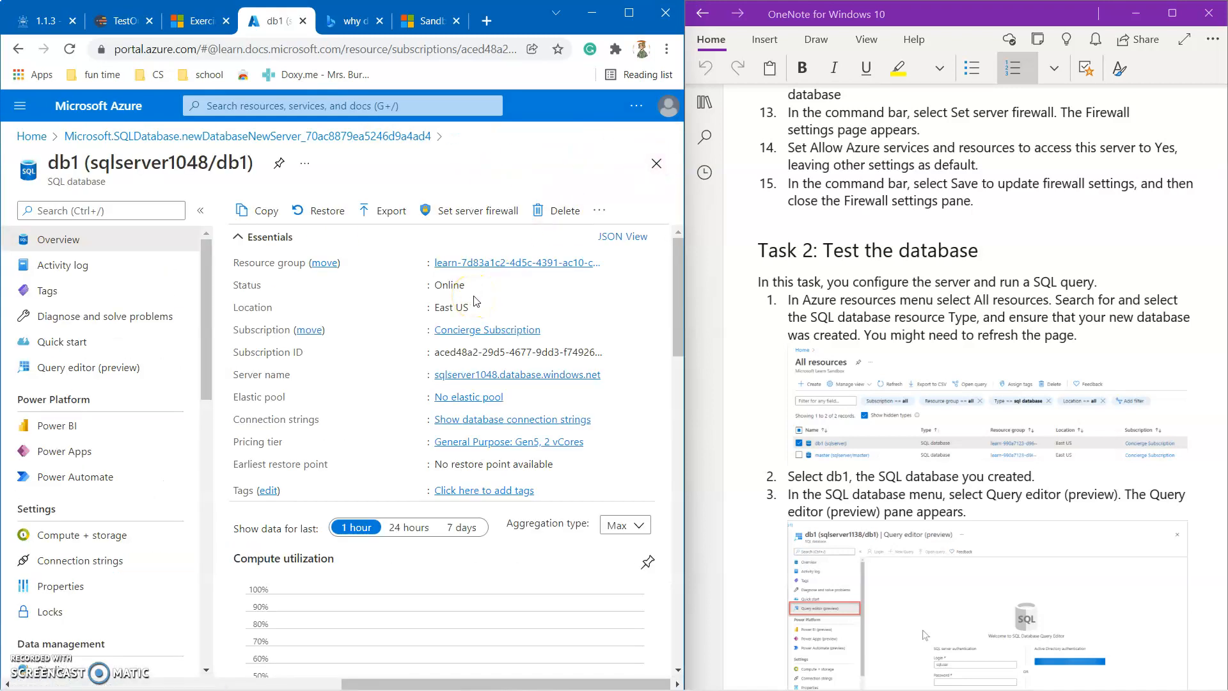
pyautogui.scroll(-2, 768, 307)
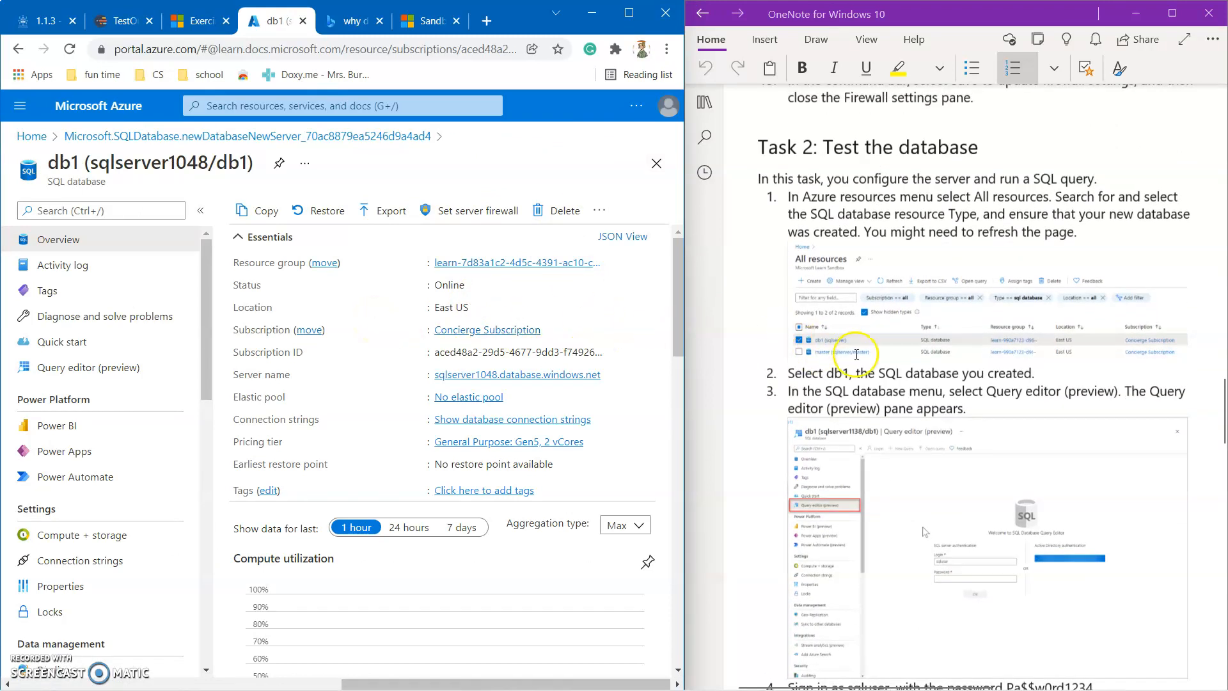
pyautogui.scroll(-2, 858, 354)
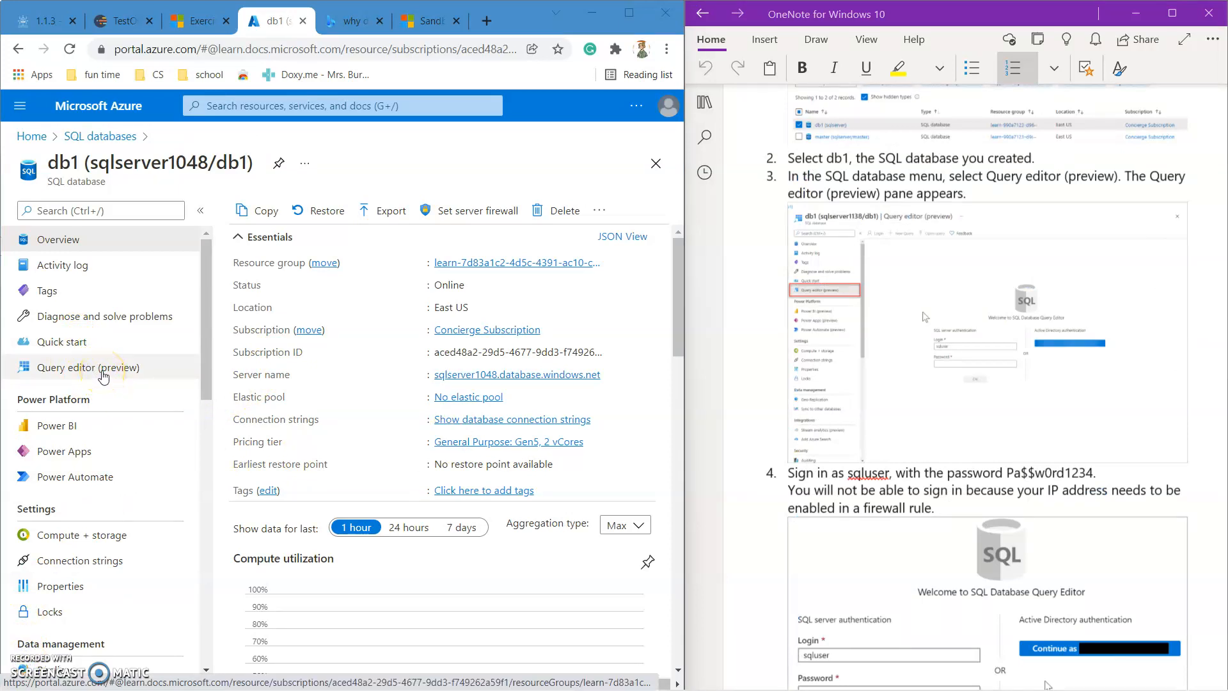
# Open db1's Query editor and submit the sign-in as sqluser with the account password.
pyautogui.click(102, 369)
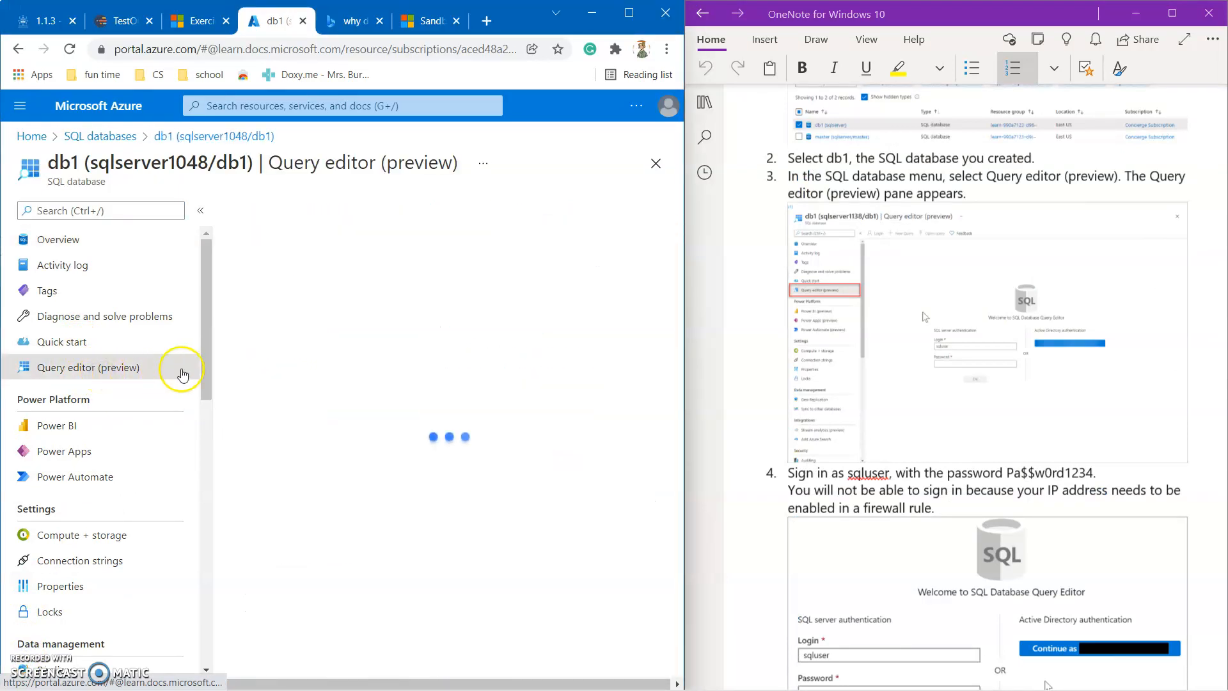
pyautogui.scroll(-1, 403, 520)
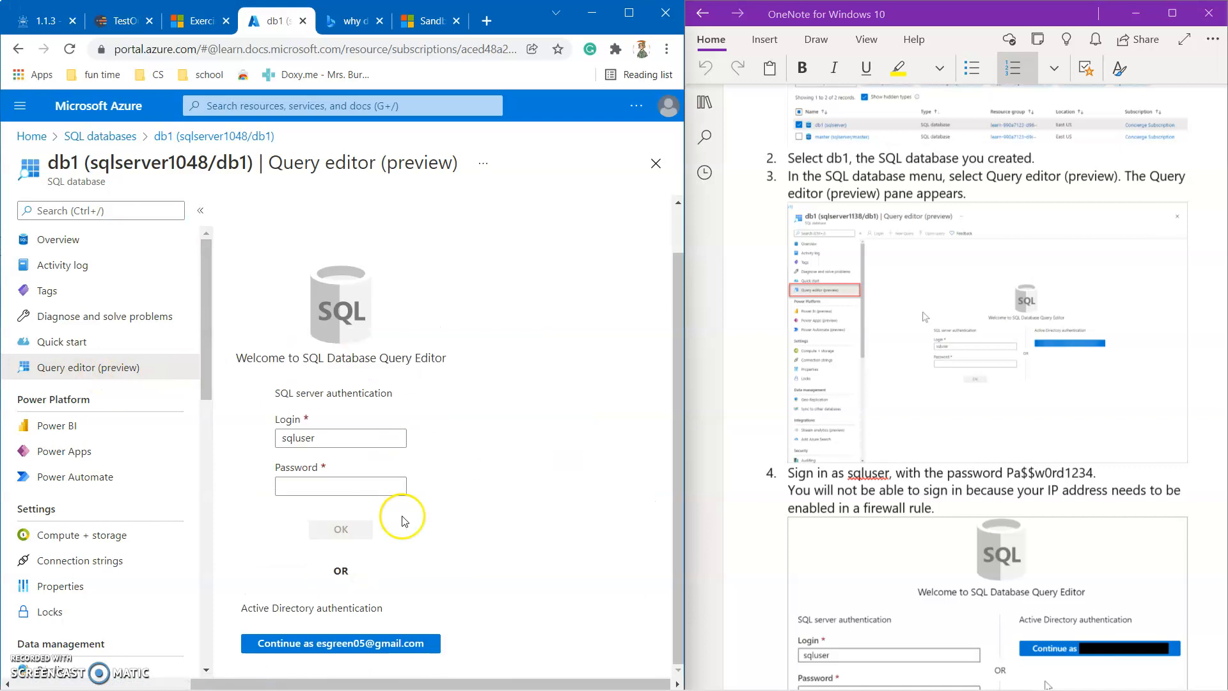
pyautogui.click(341, 487)
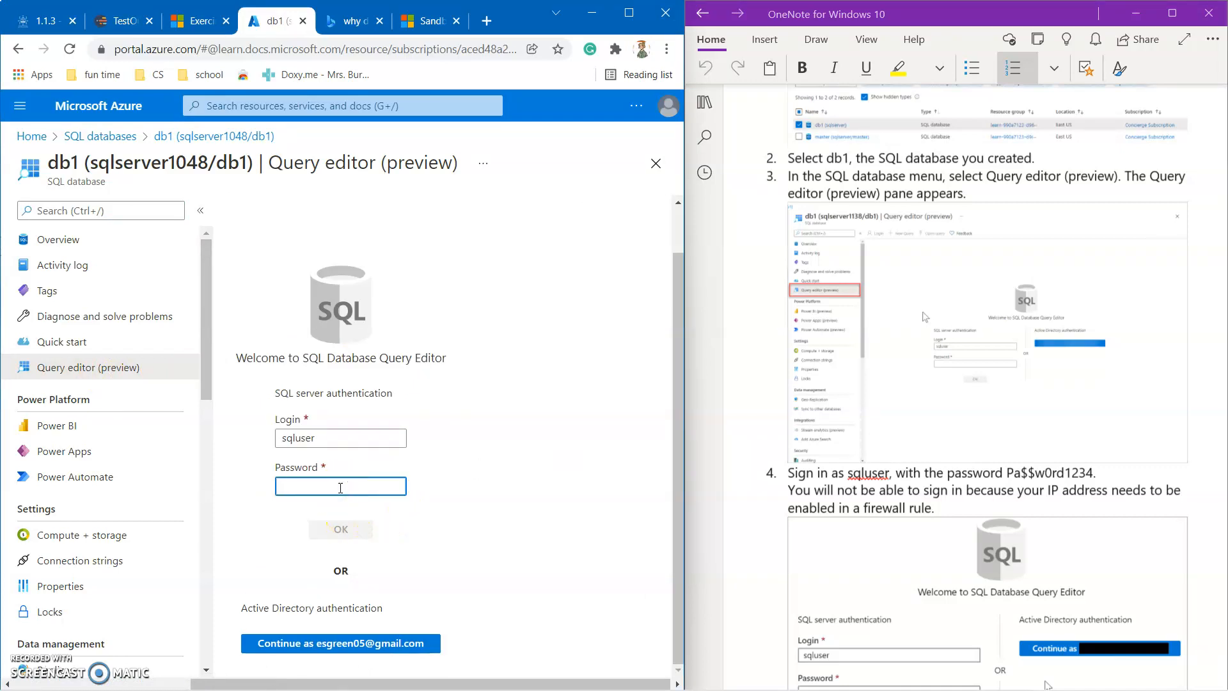
pyautogui.write('P')
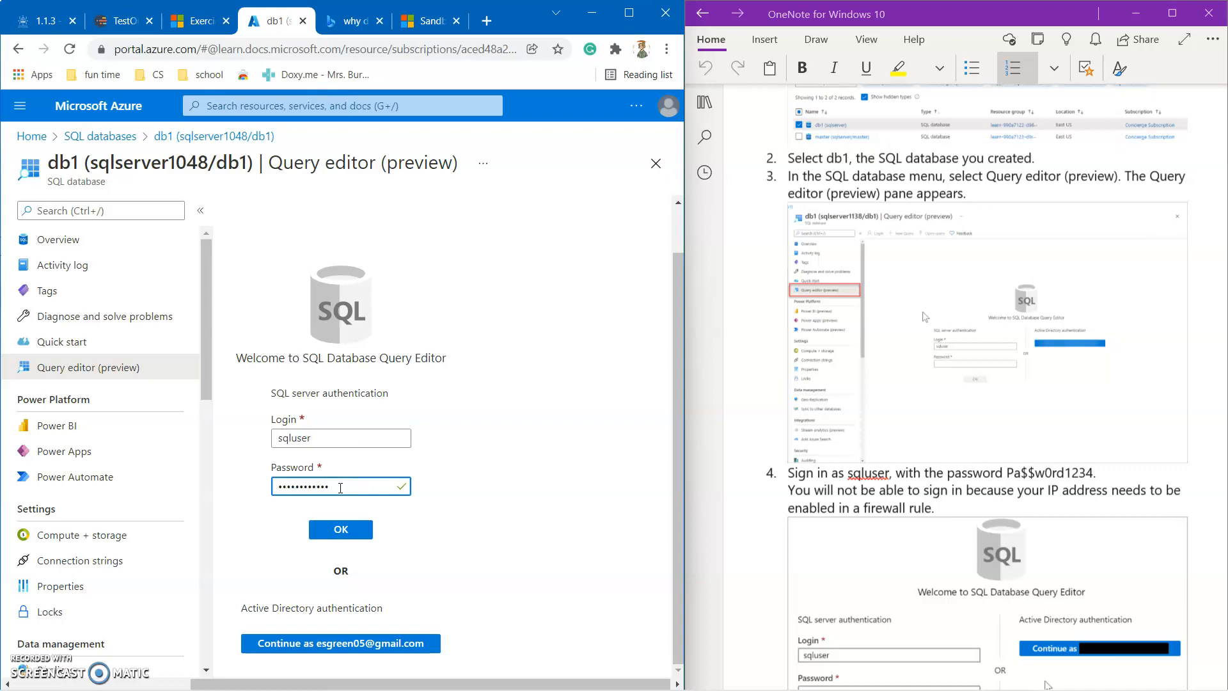
pyautogui.press('Return')
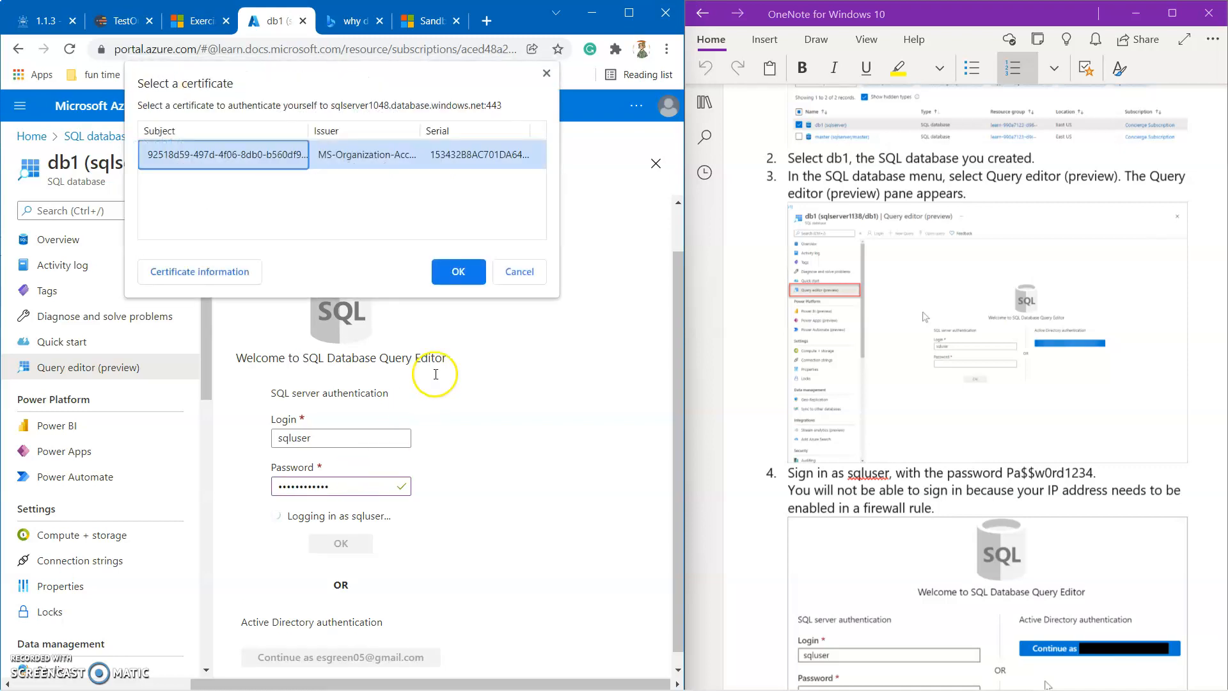
# Confirm the certificate prompt and review the error saying sqlserver1048's firewall blocks the client IP.
pyautogui.click(457, 273)
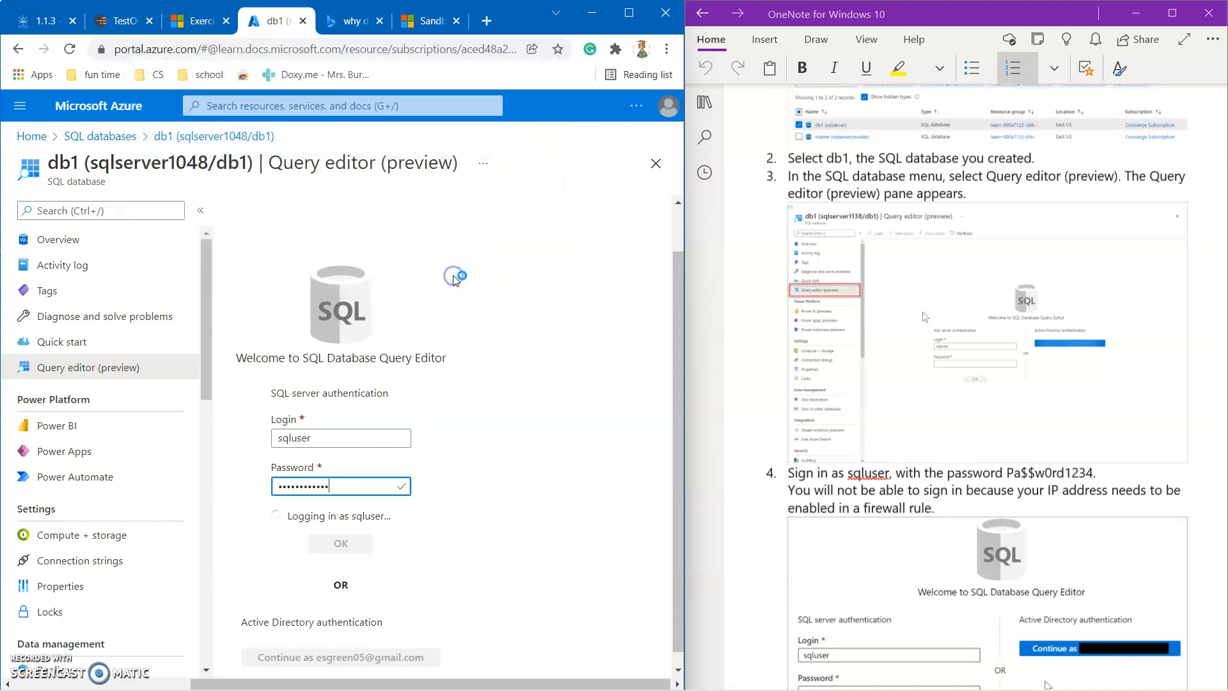
pyautogui.scroll(-1, 404, 436)
pyautogui.scroll(-2, 405, 435)
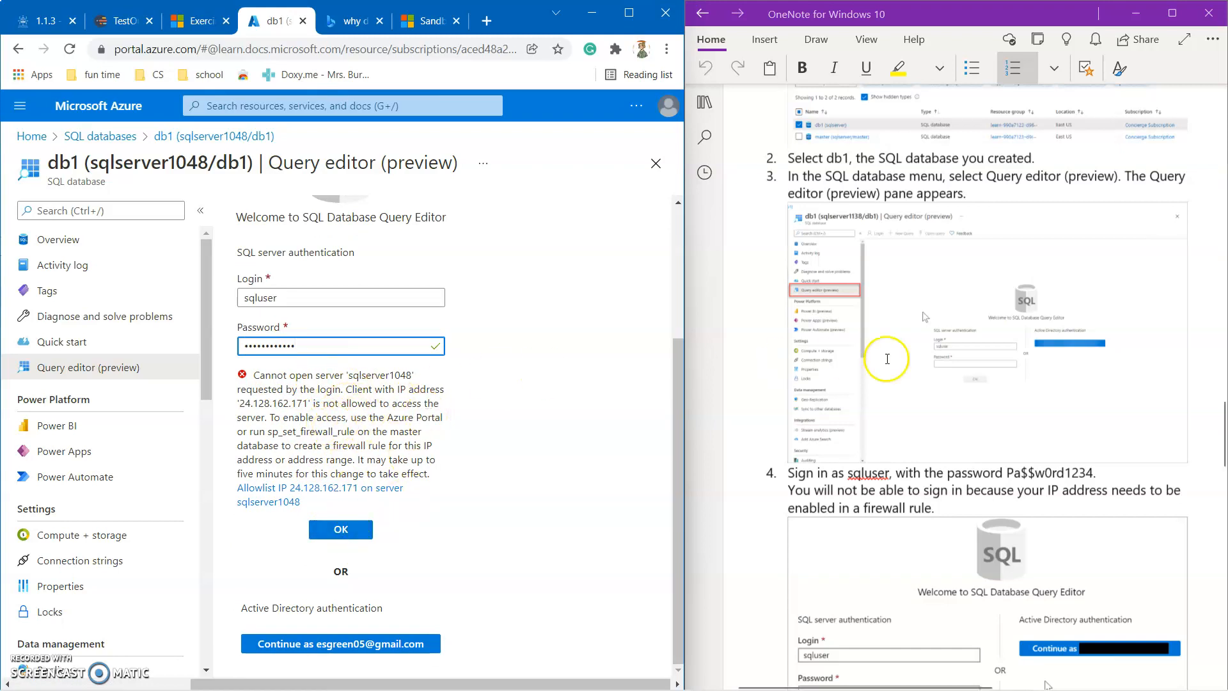
pyautogui.scroll(-5, 887, 359)
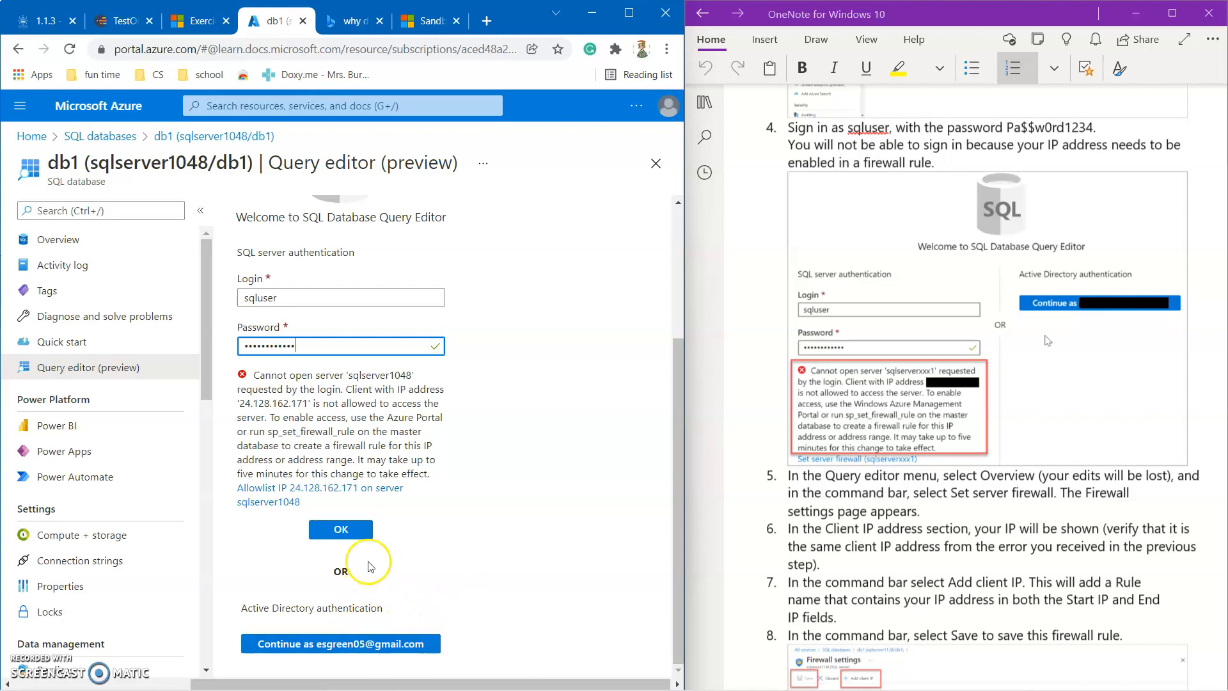
# Add the client IP to sqlserver1048's firewall allowlist and retry the sqluser login, reaching an empty Query 1.
pyautogui.click(341, 489)
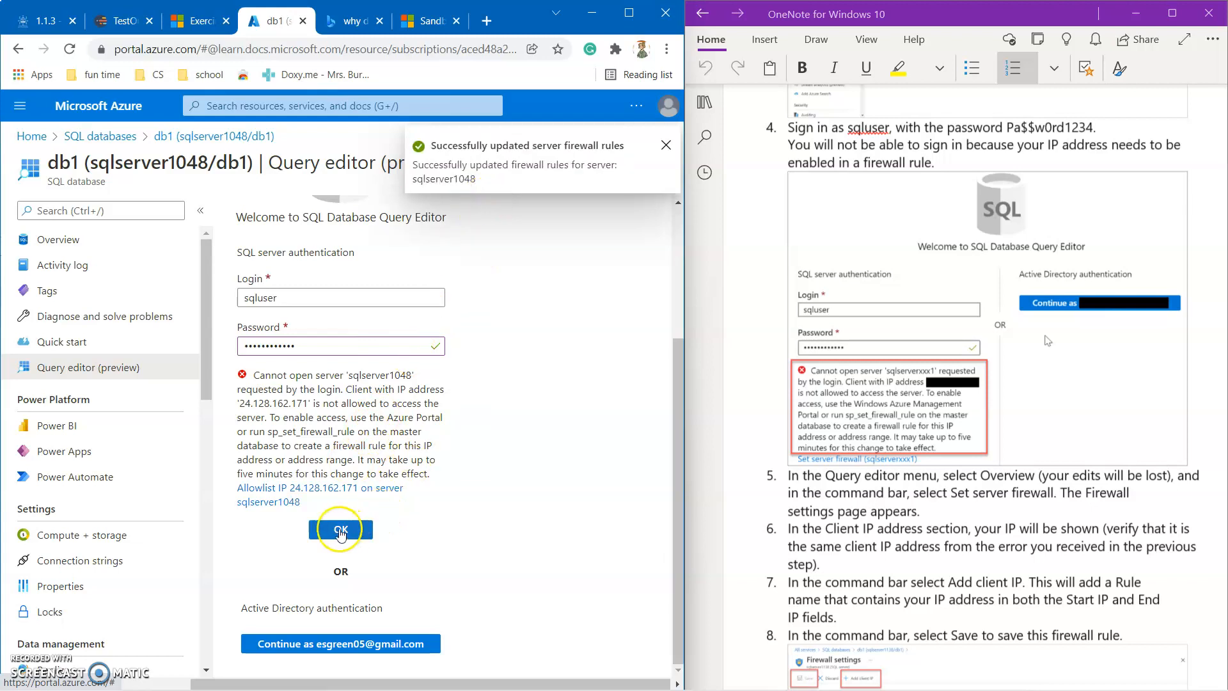
pyautogui.click(341, 530)
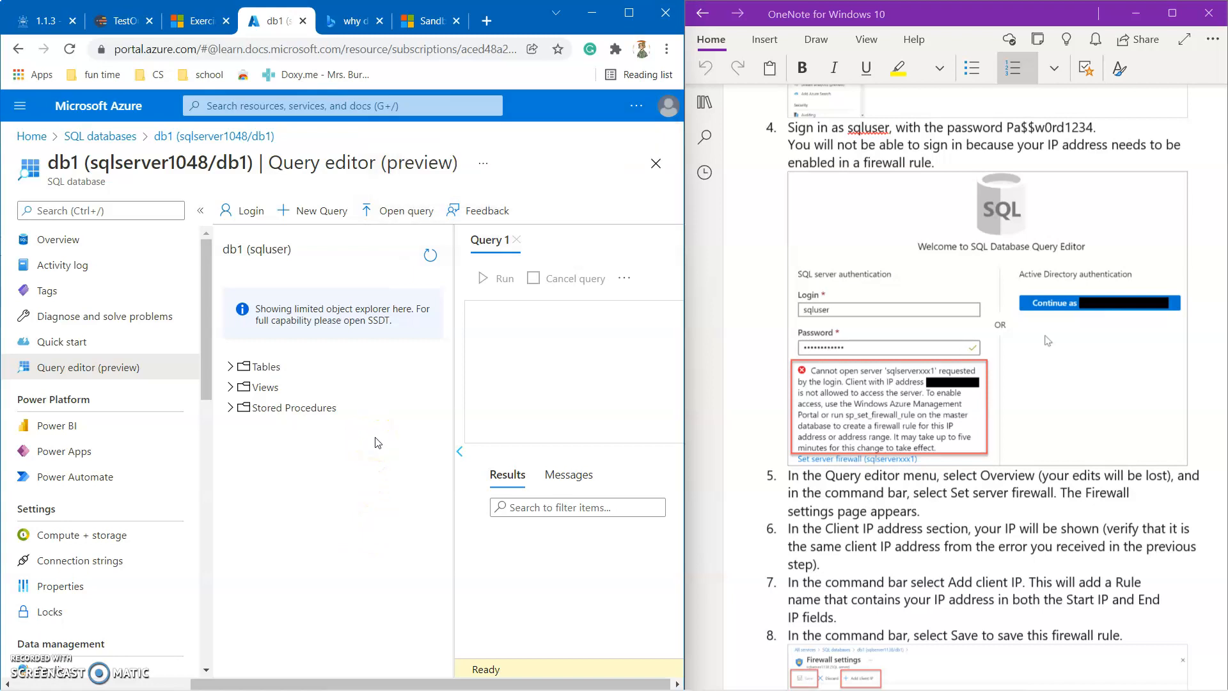
pyautogui.scroll(-2, 854, 460)
pyautogui.scroll(-3, 854, 460)
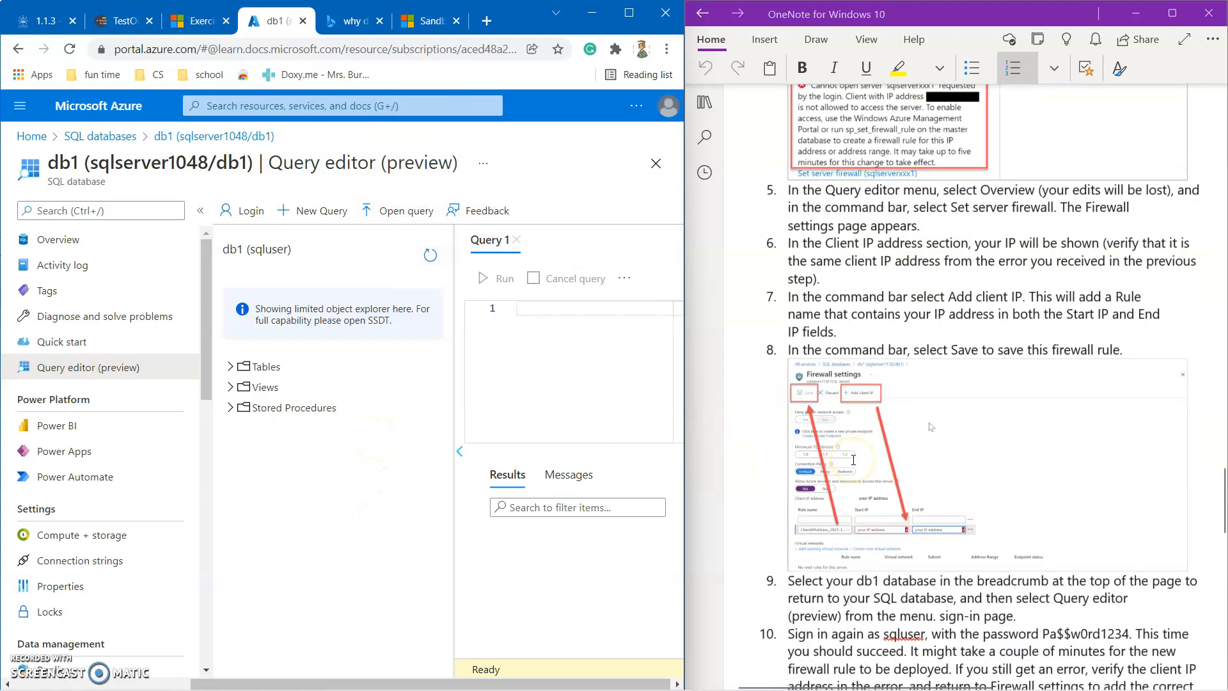
pyautogui.scroll(-1, 853, 460)
pyautogui.scroll(-1, 851, 459)
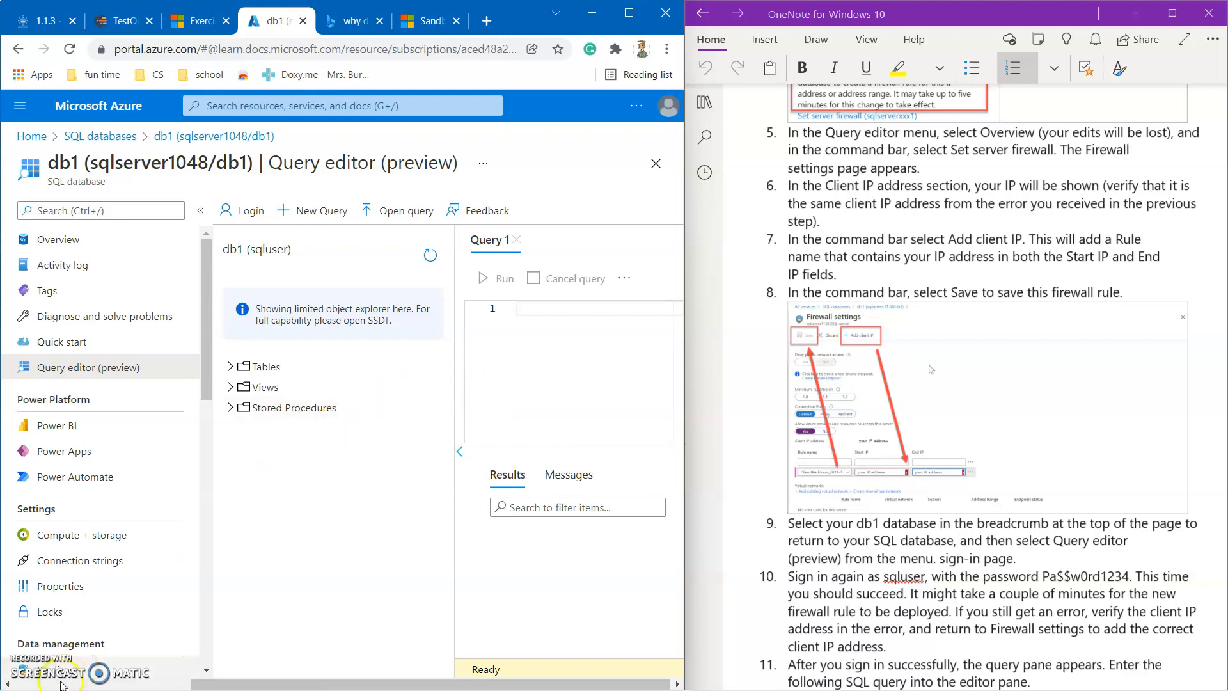
# Copy the SELECT TOP 20 join query from the OneNote notes and paste it into Query 1.
pyautogui.click(755, 197)
pyautogui.scroll(-8, 755, 197)
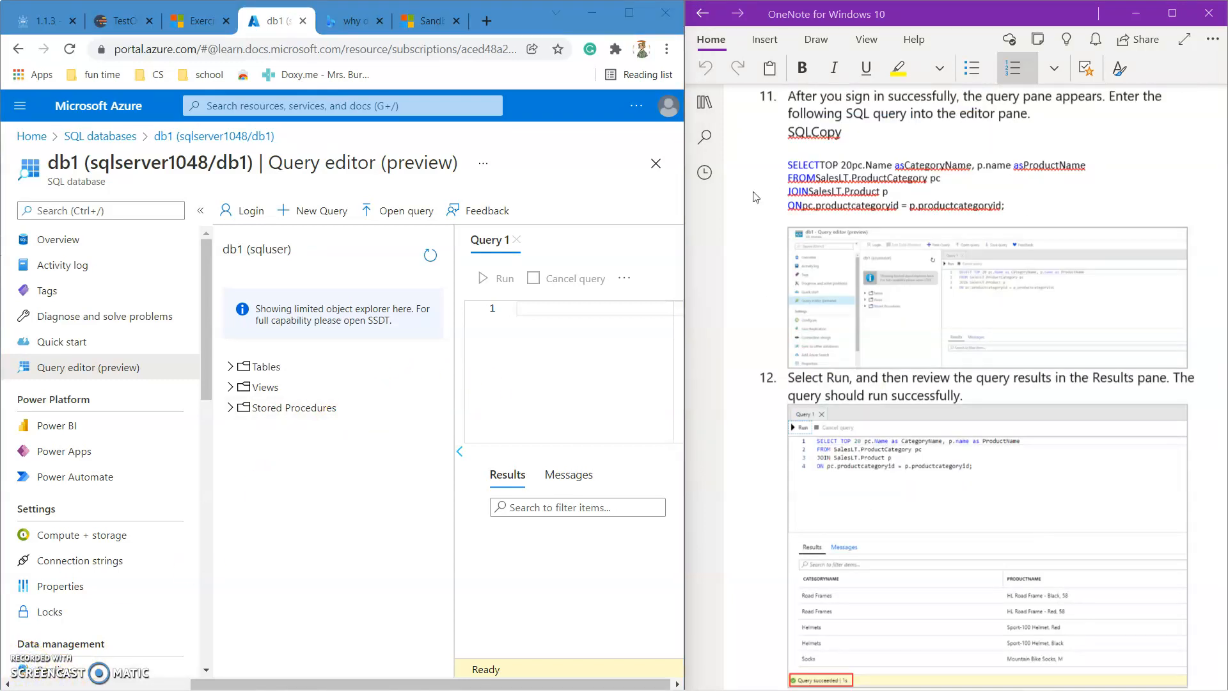
pyautogui.click(799, 164)
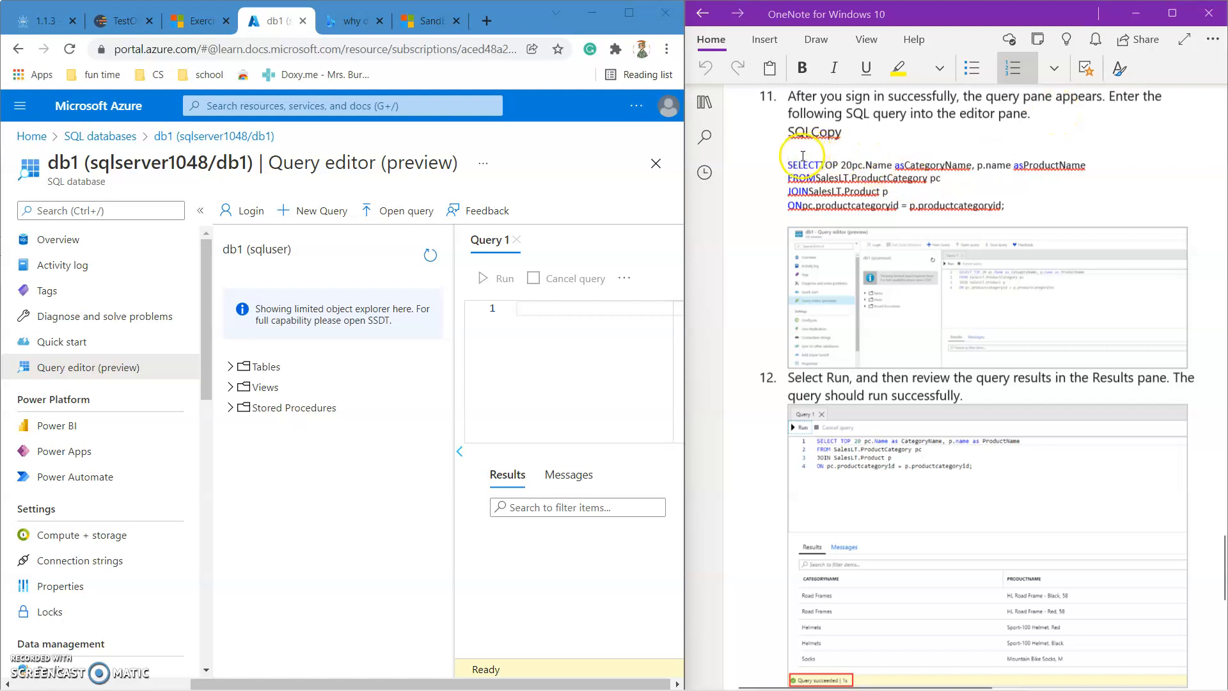
pyautogui.moveTo(789, 165); pyautogui.dragTo(1006, 203)
pyautogui.hotkey('ctrl', 'c')
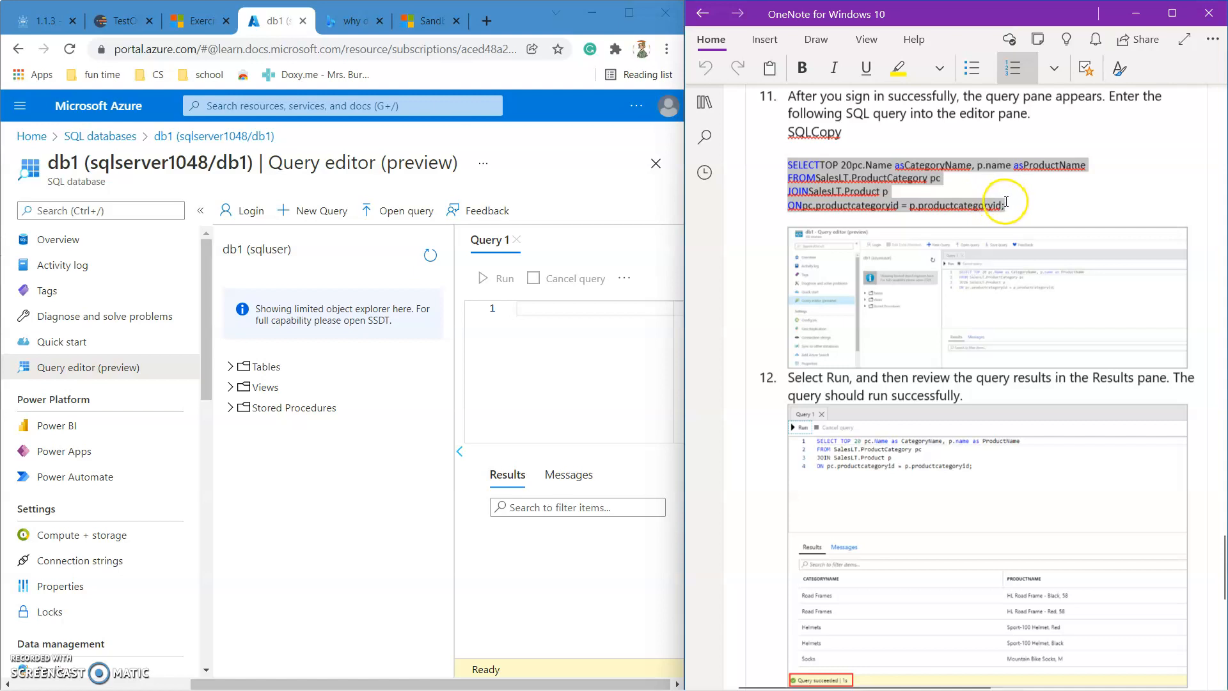
pyautogui.click(489, 346)
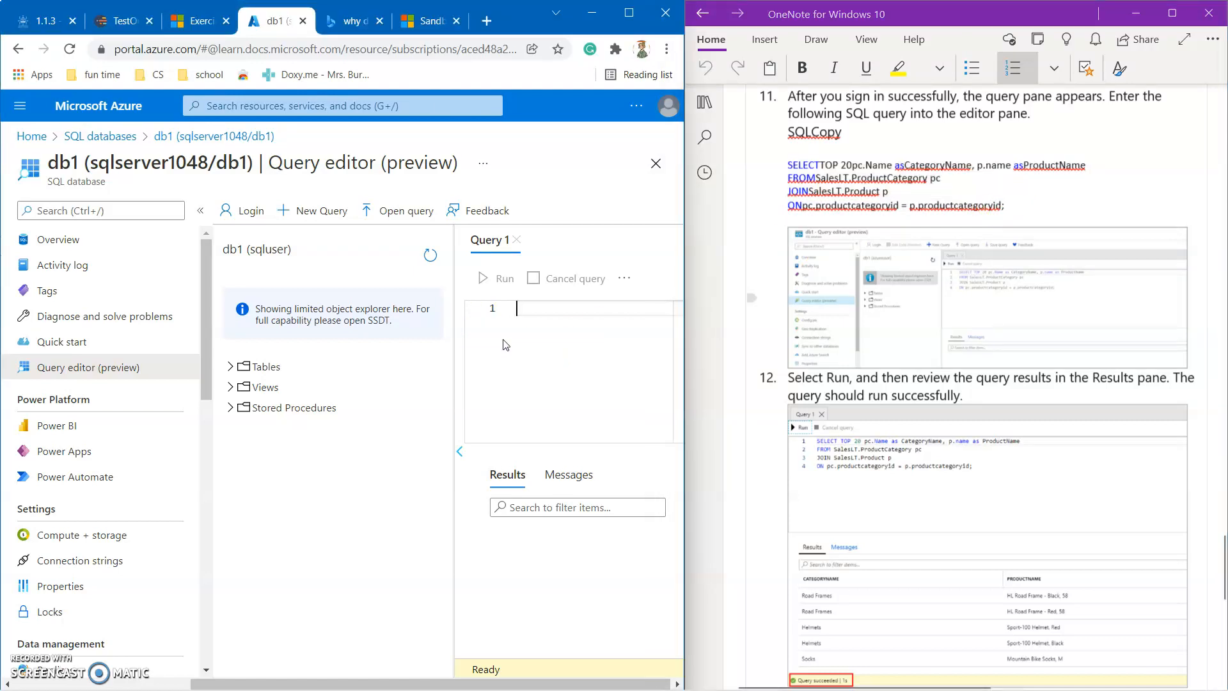
pyautogui.hotkey('ctrl', 'v')
# Restore the missing spaces after SELECT, FROM, JOIN and ON in the pasted query.
pyautogui.click(554, 320)
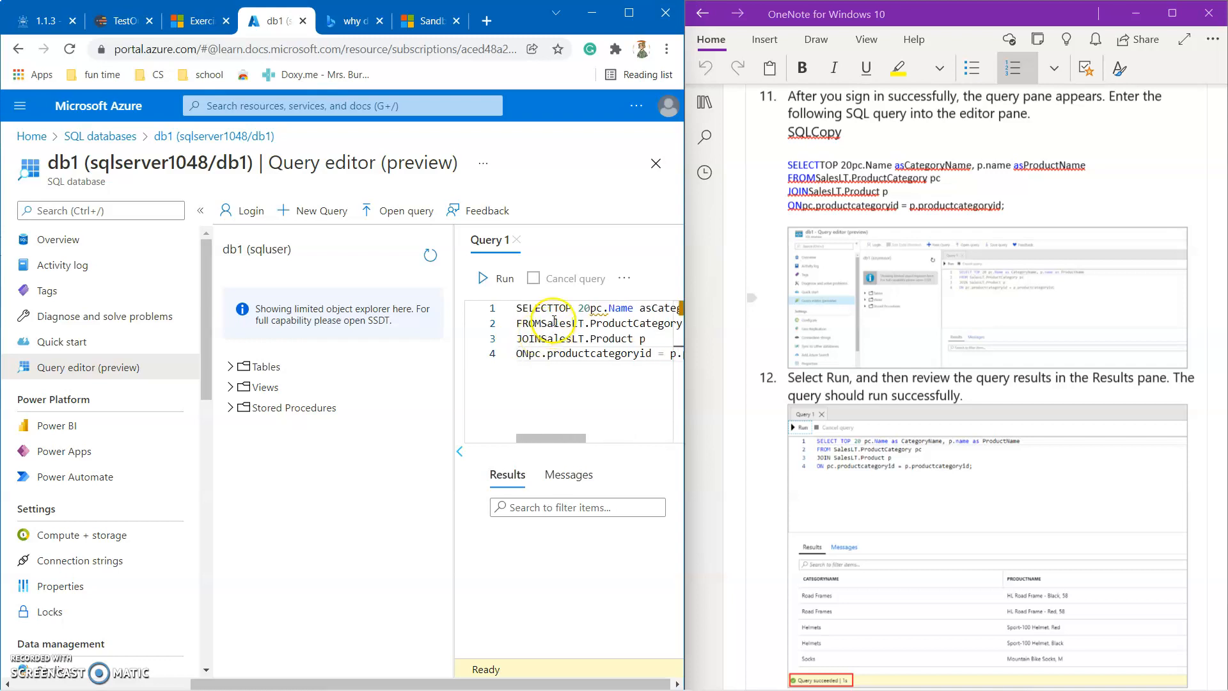
pyautogui.click(560, 308)
pyautogui.click(546, 323)
pyautogui.click(545, 338)
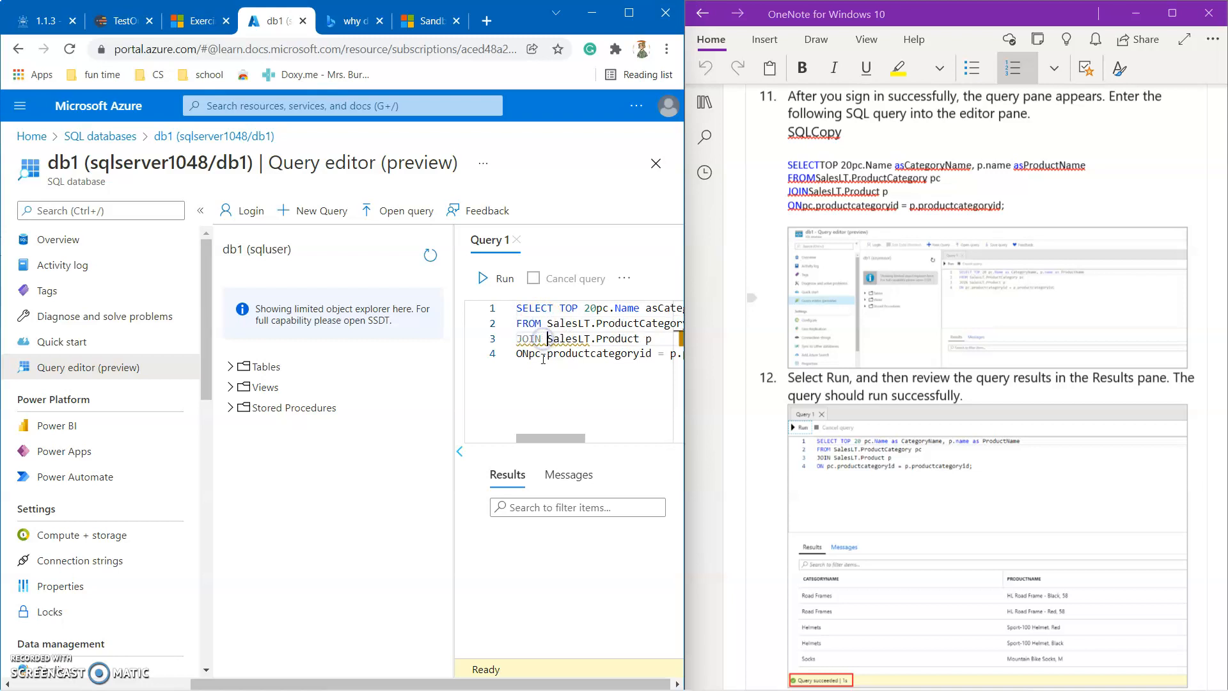
pyautogui.click(531, 353)
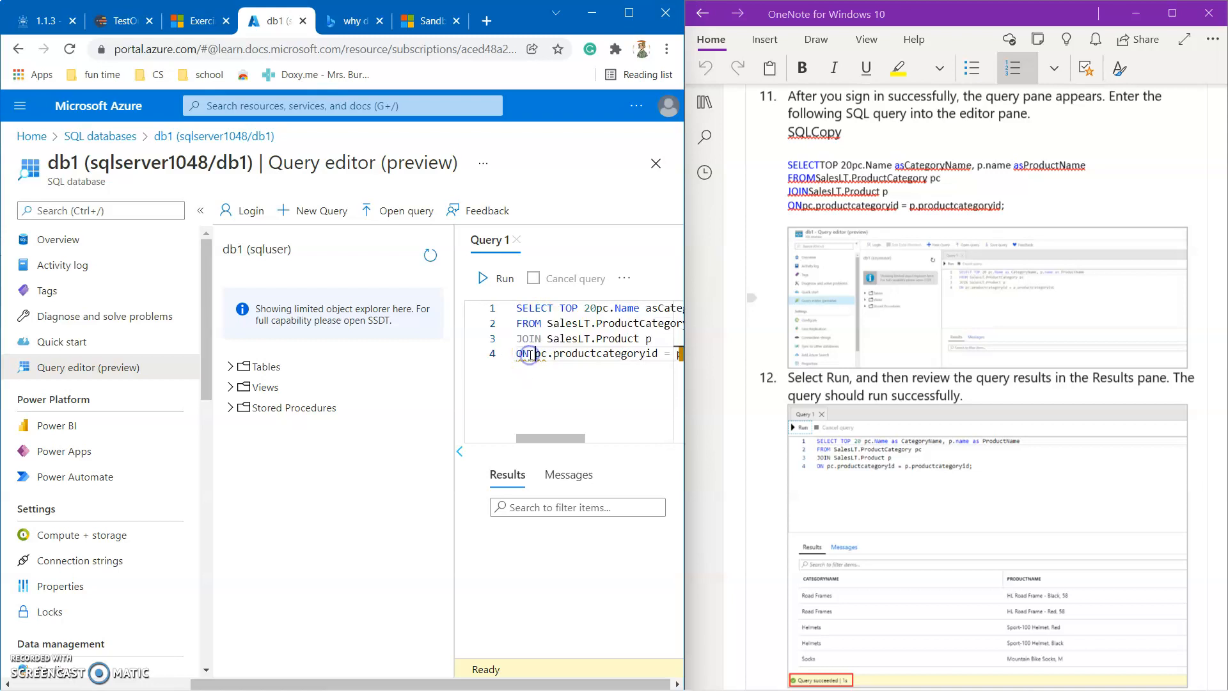
pyautogui.click(621, 402)
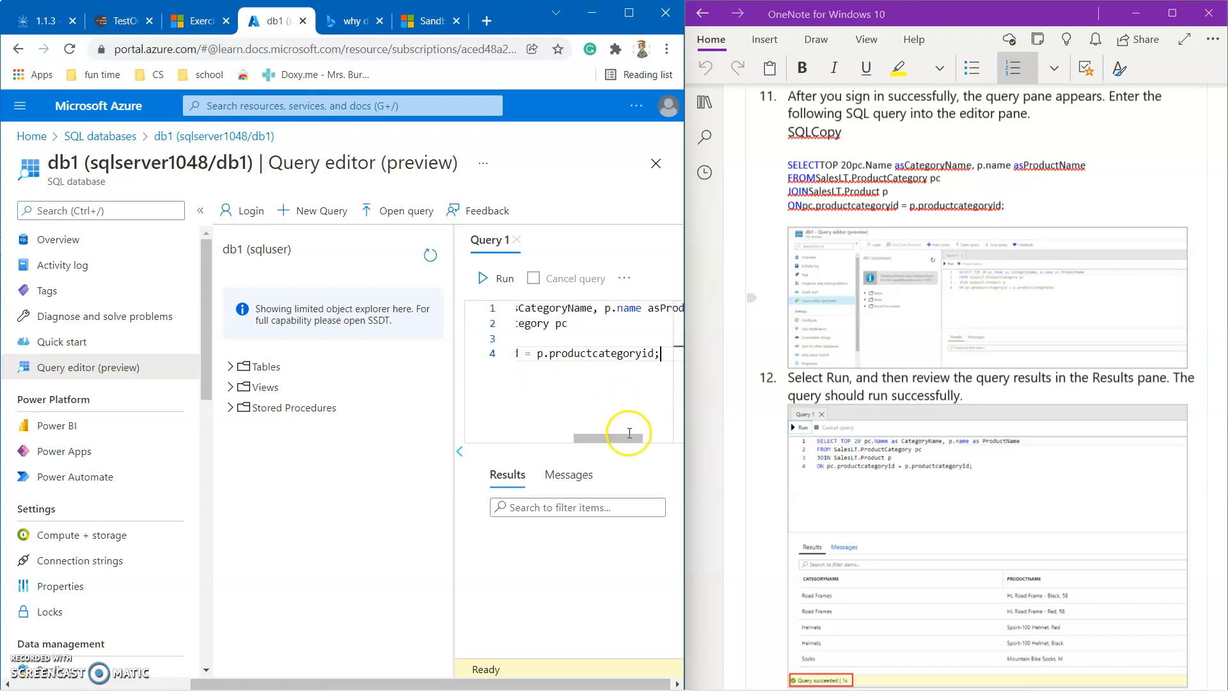
pyautogui.moveTo(629, 438); pyautogui.dragTo(572, 439)
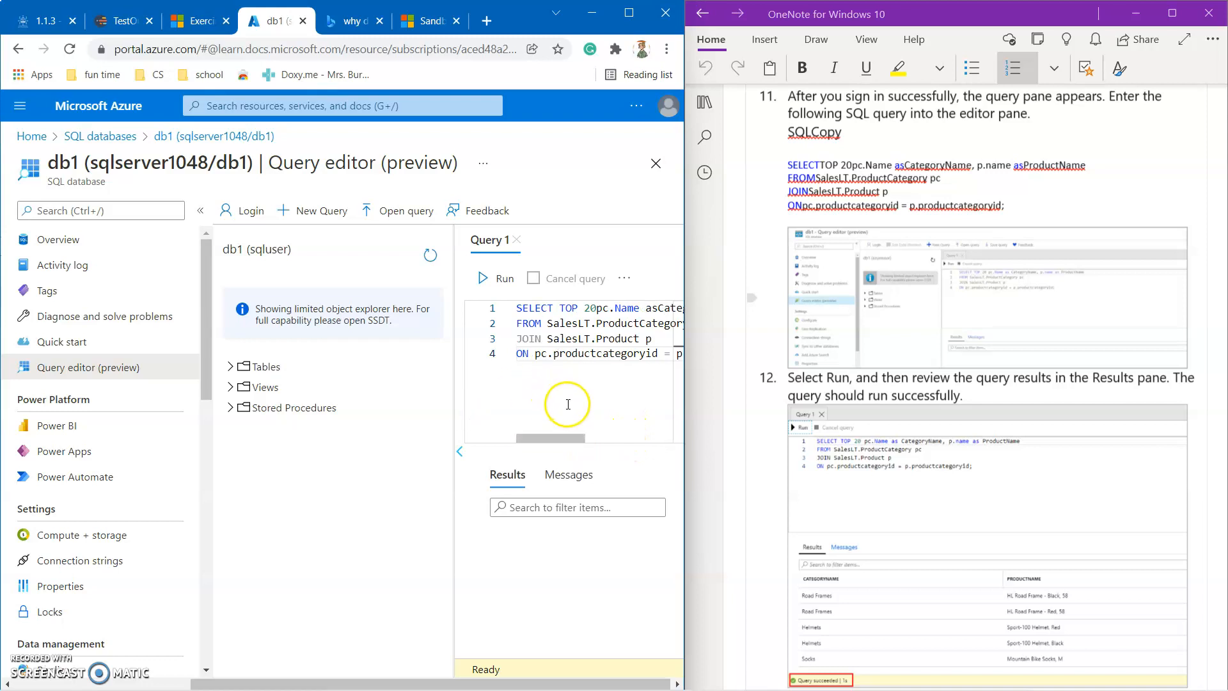
# Run Query 1 and review results pairing category names like Road Frames and Helmets with product names.
pyautogui.click(504, 281)
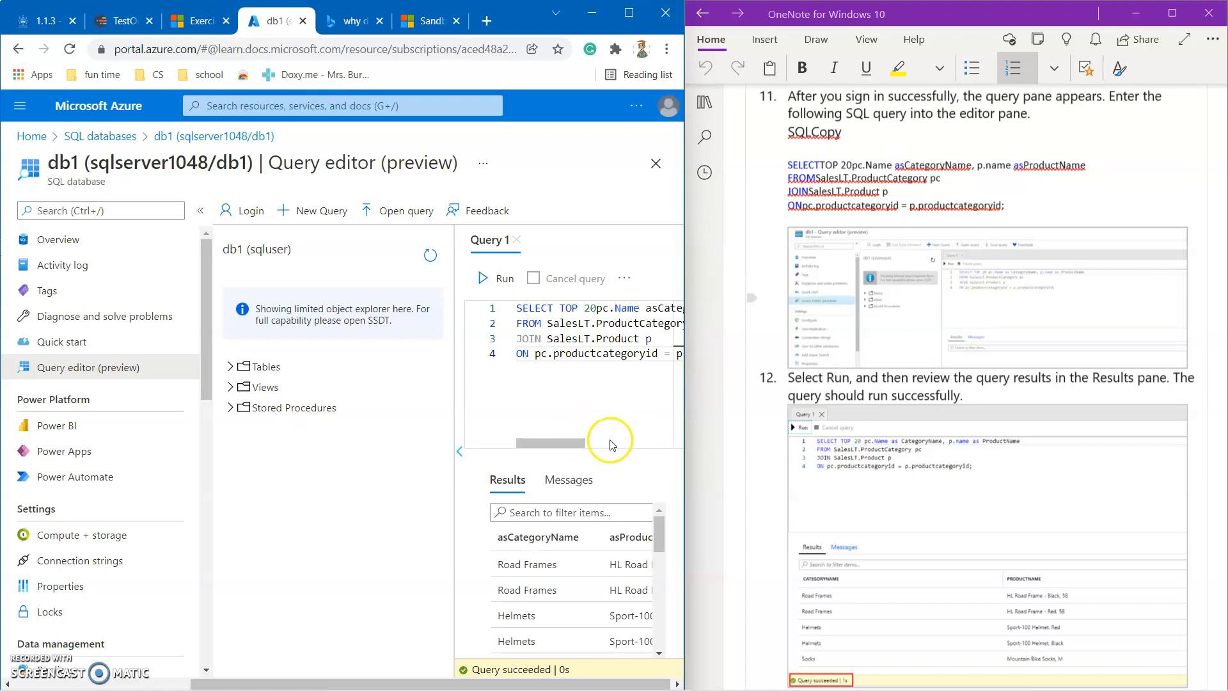
pyautogui.scroll(-5, 531, 544)
pyautogui.scroll(5, 531, 544)
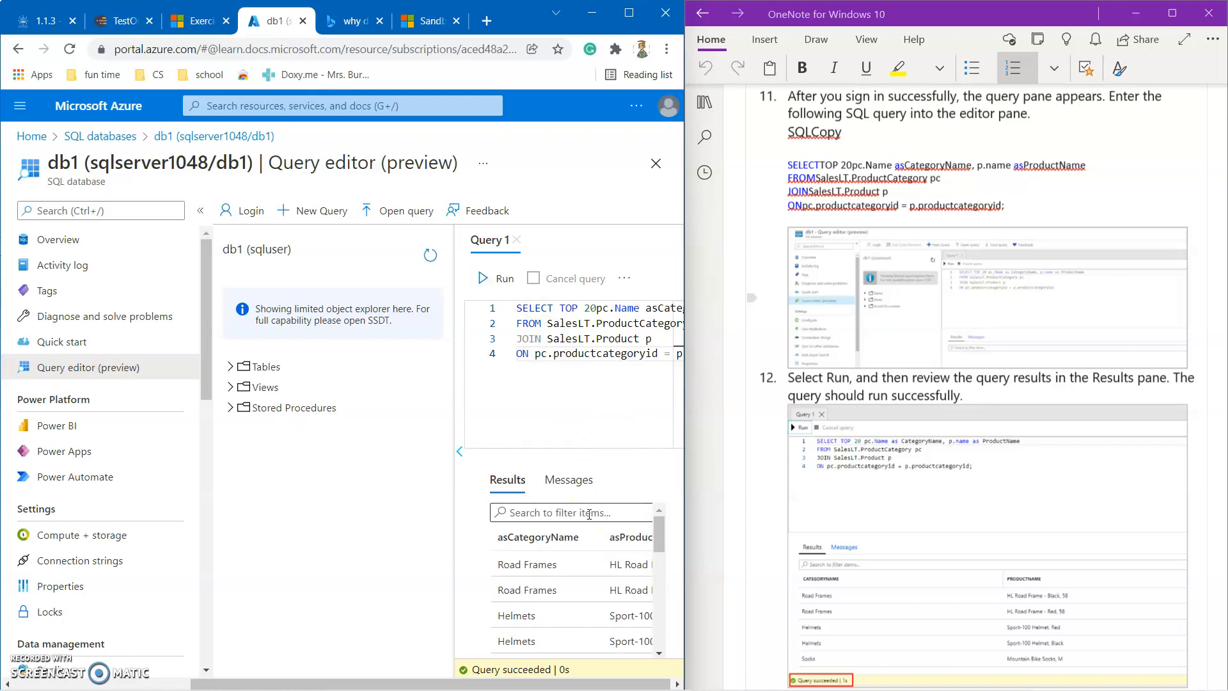
pyautogui.scroll(-5, 782, 480)
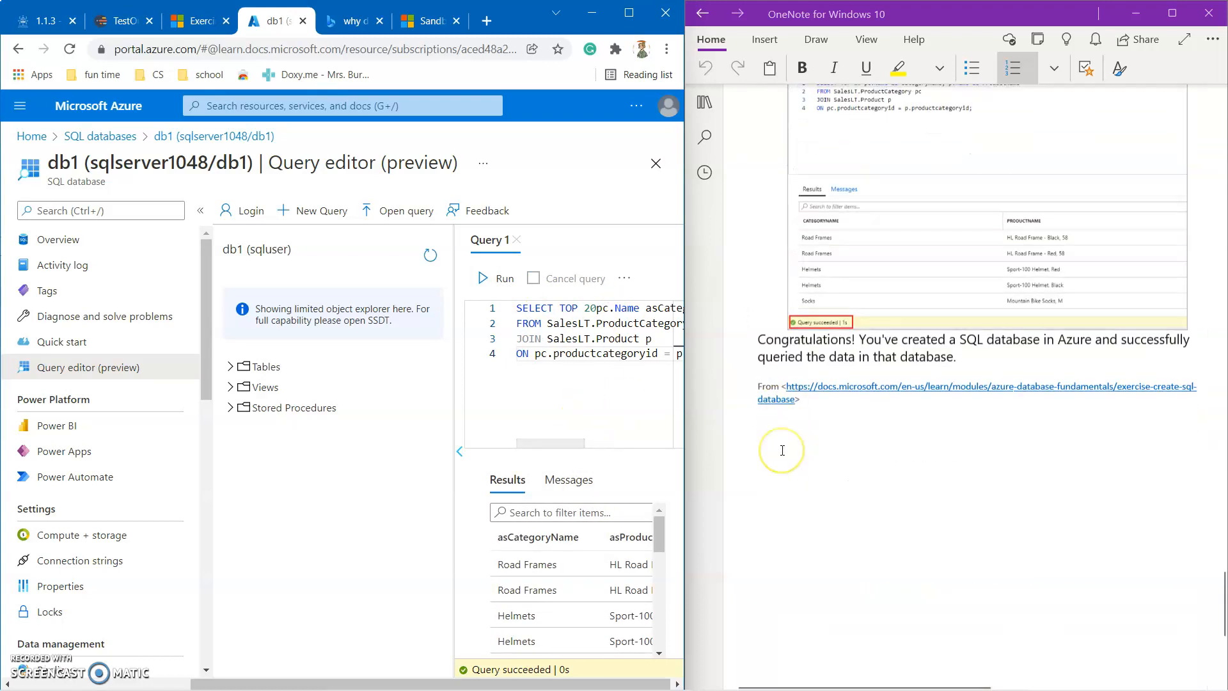
pyautogui.scroll(1, 782, 450)
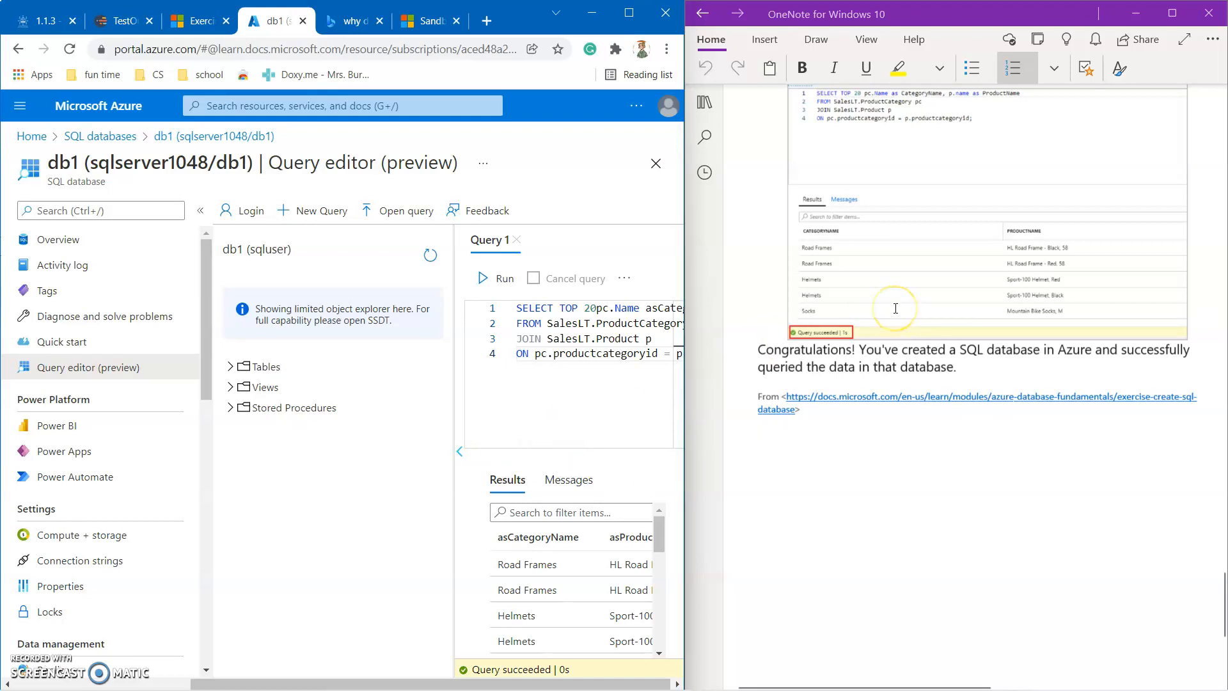
pyautogui.scroll(20, 896, 309)
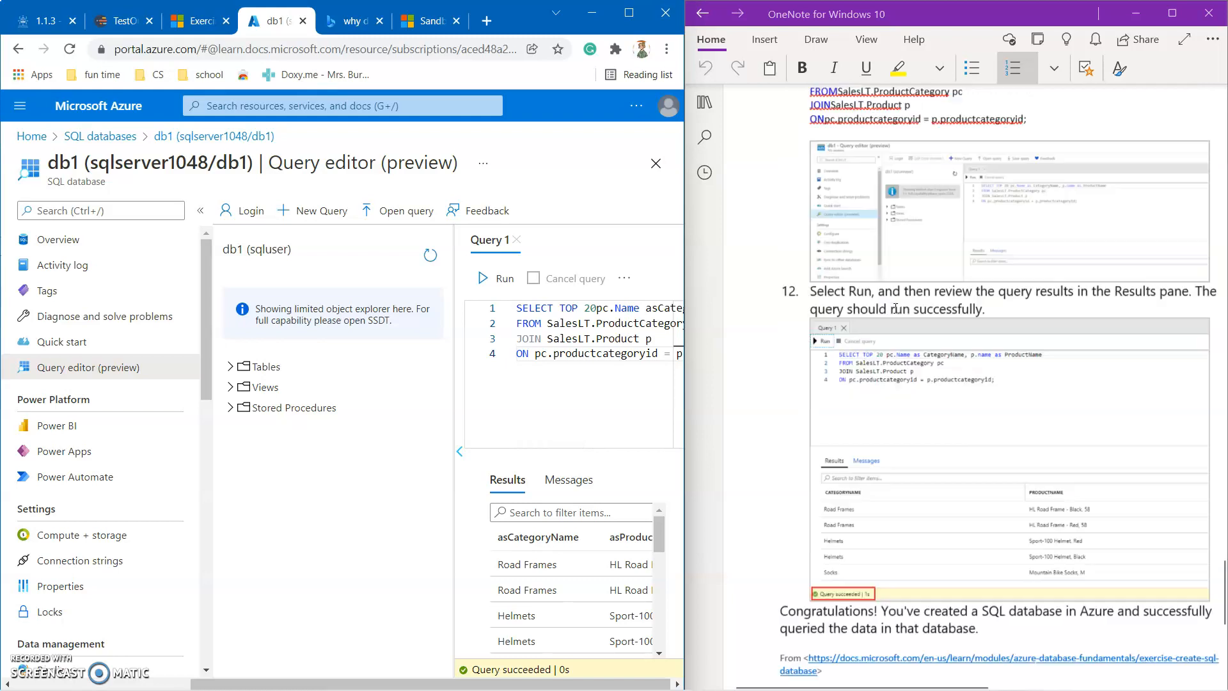
pyautogui.scroll(20, 896, 309)
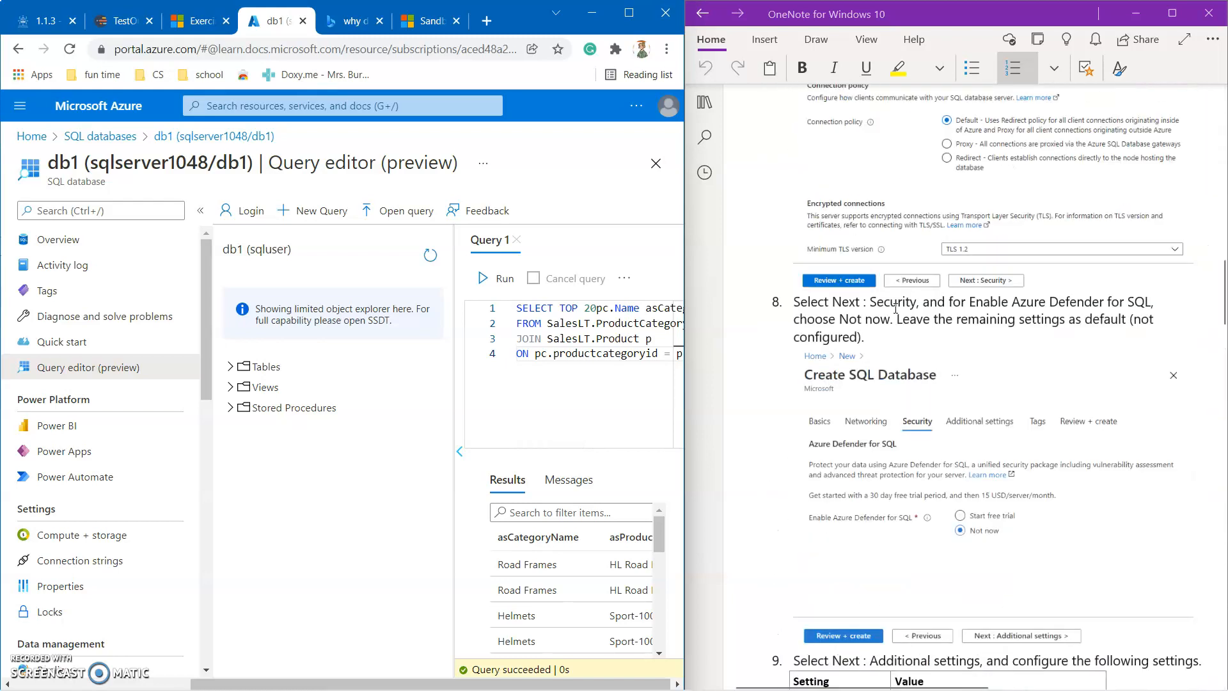
pyautogui.scroll(-1, 896, 308)
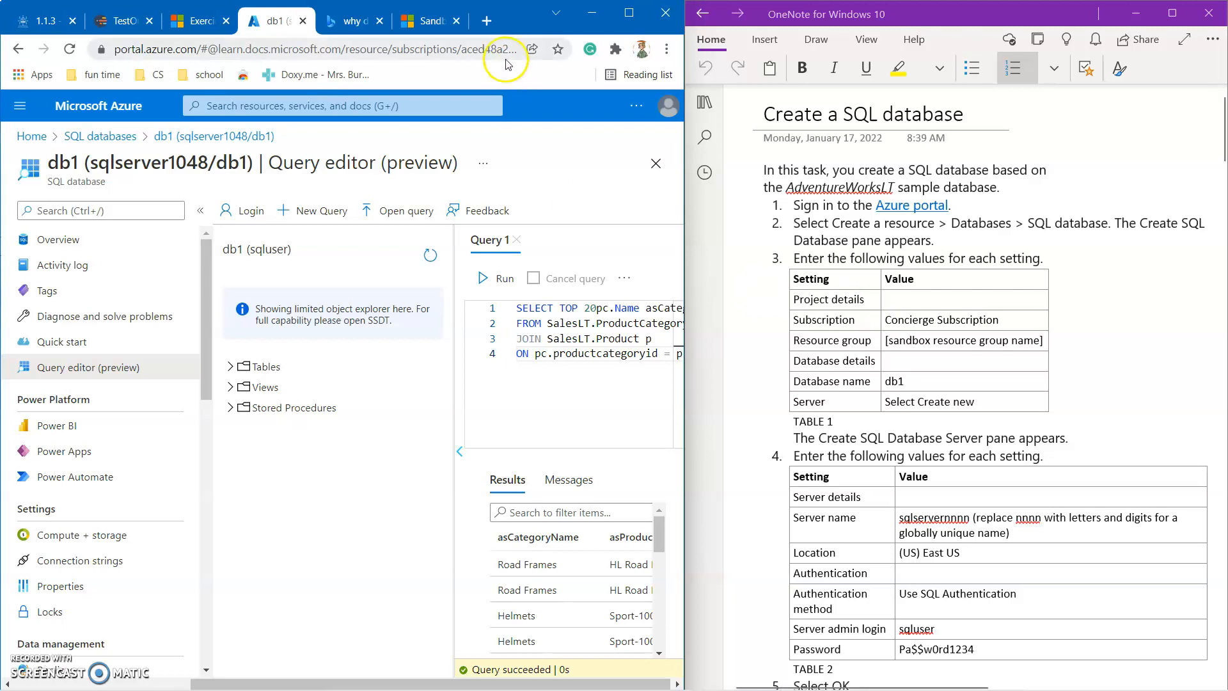
pyautogui.click(194, 16)
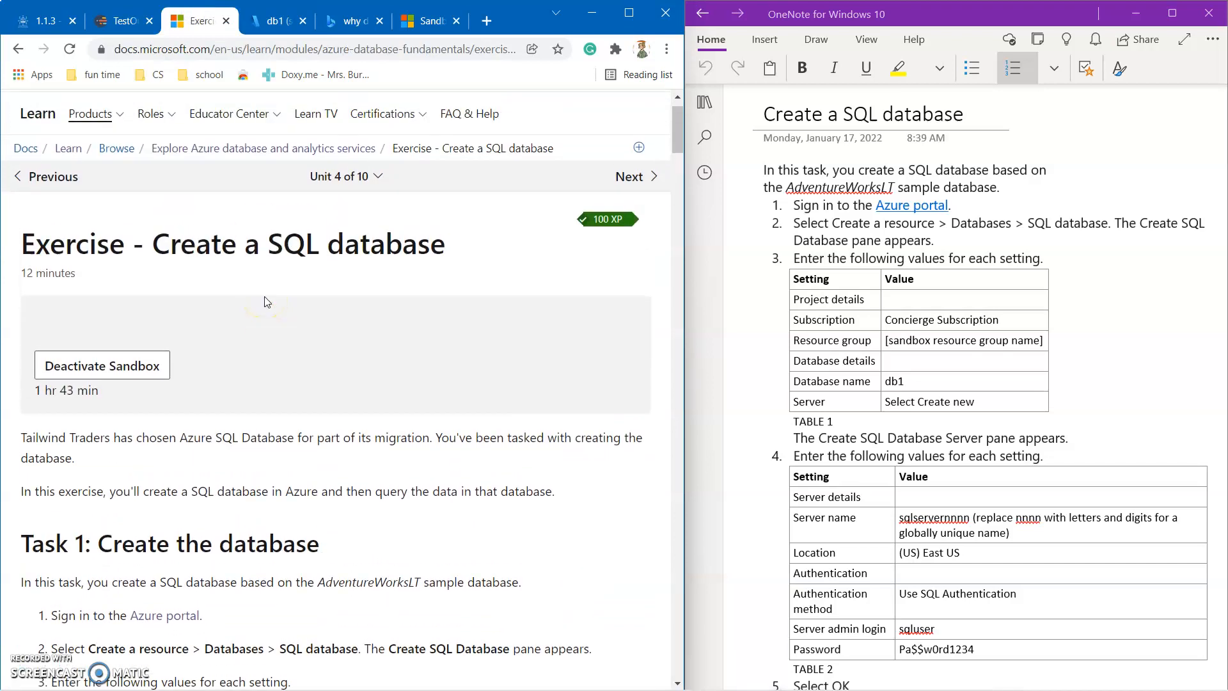
pyautogui.scroll(-15, 267, 302)
pyautogui.scroll(20, 267, 302)
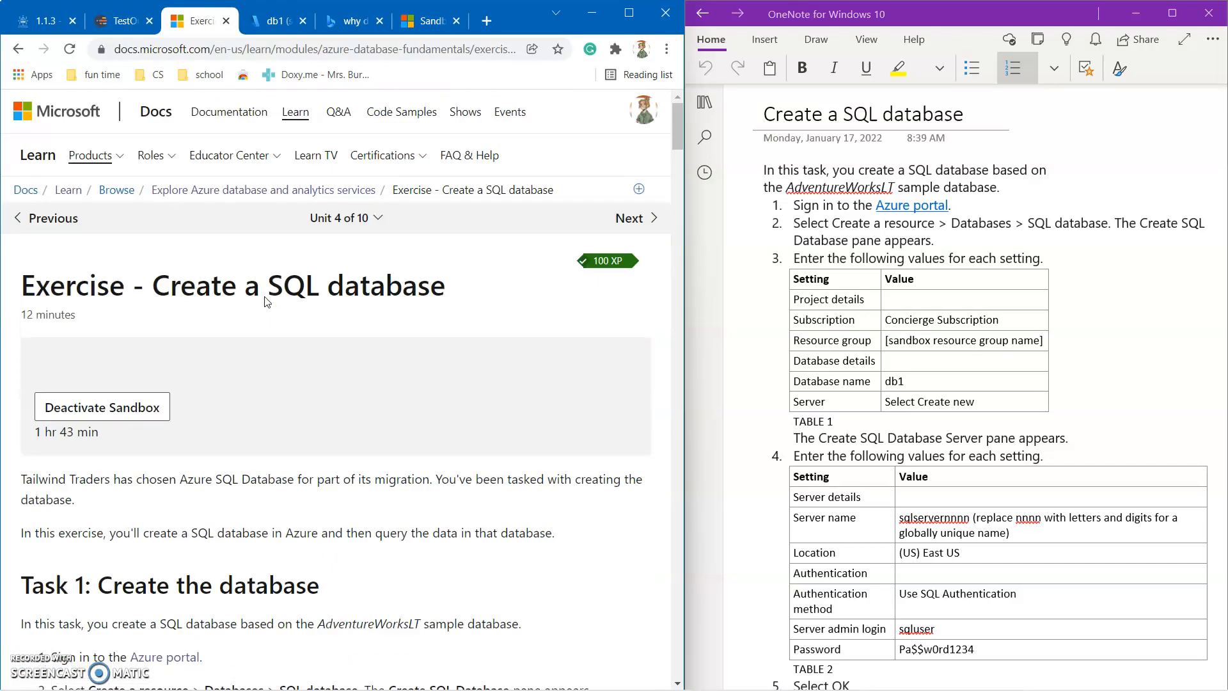
pyautogui.click(278, 20)
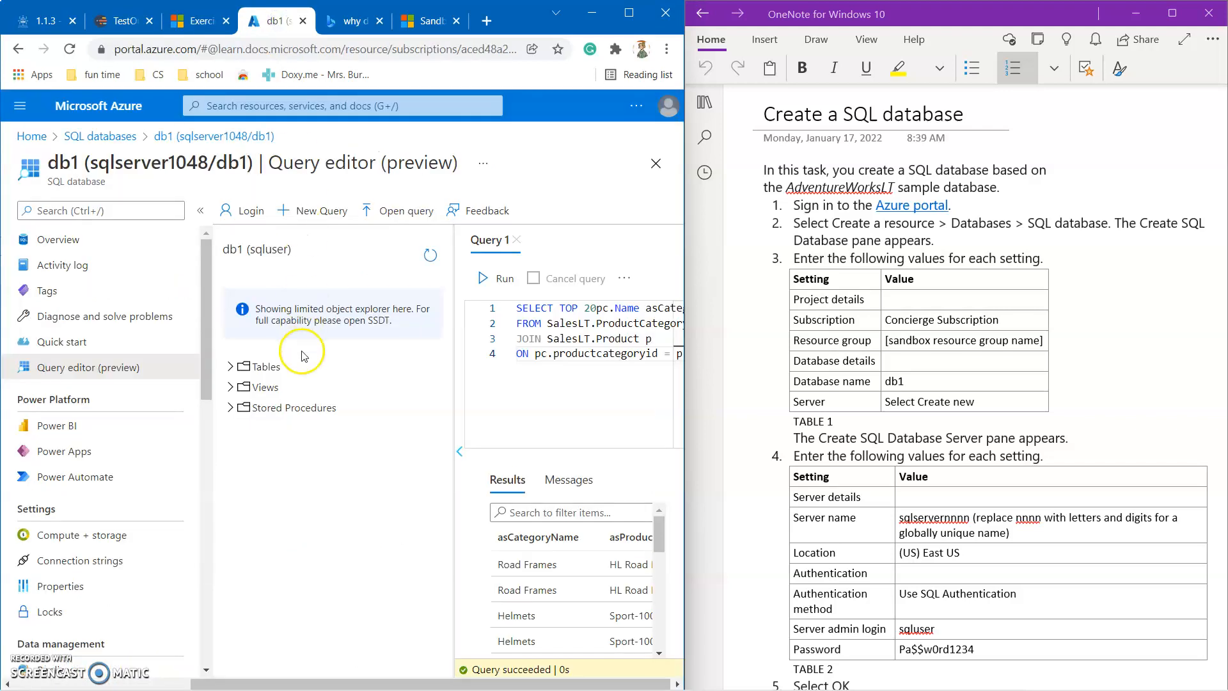